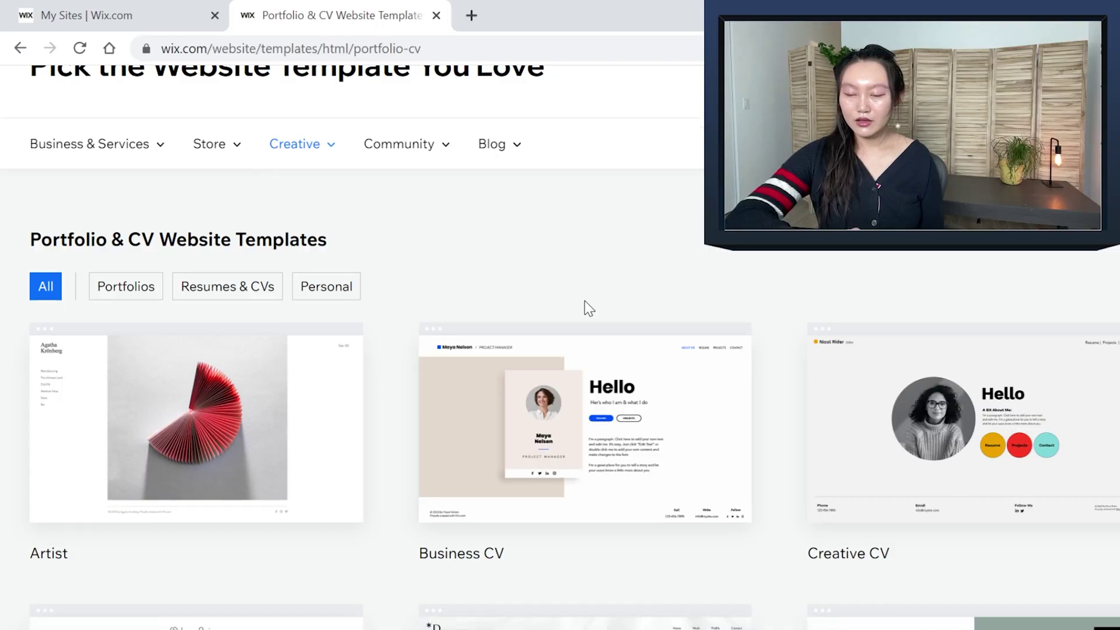
Browse the first page of Portfolio & CV website templates for a suitable design
scroll(584, 300, "down", 1)
mouse_move(247, 338)
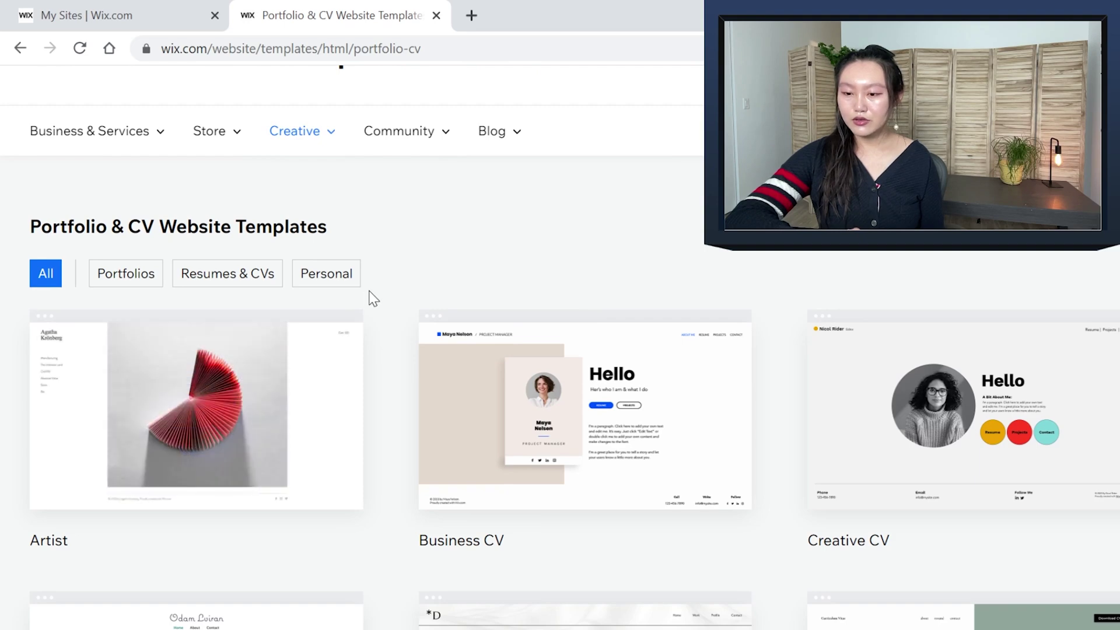
scroll(374, 300, "down", 2)
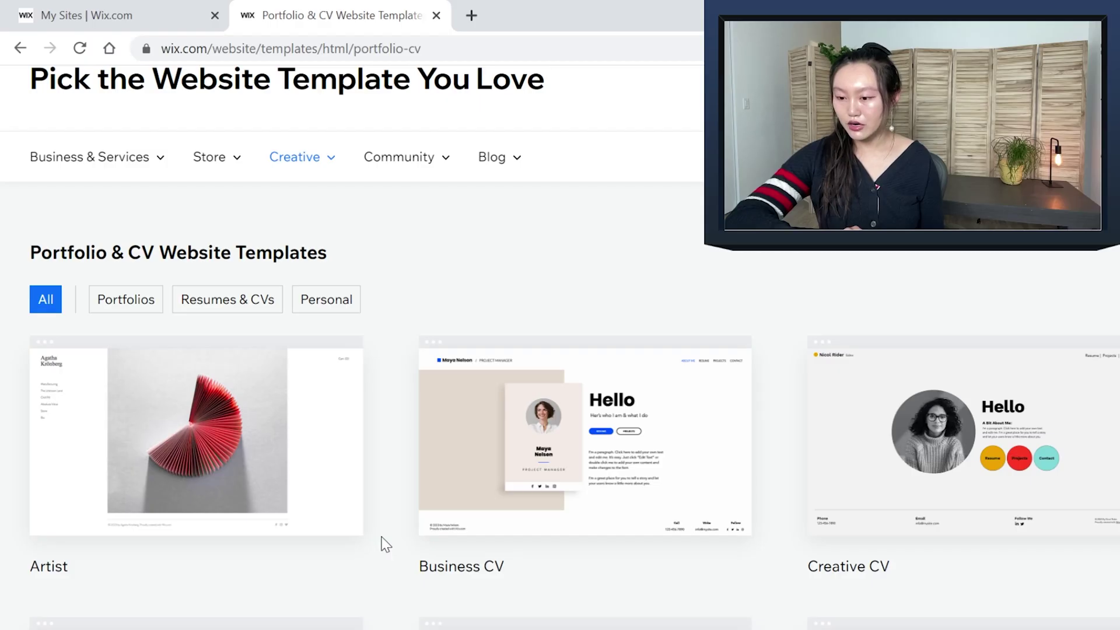
mouse_move(211, 500)
scroll(400, 605, "down", 1)
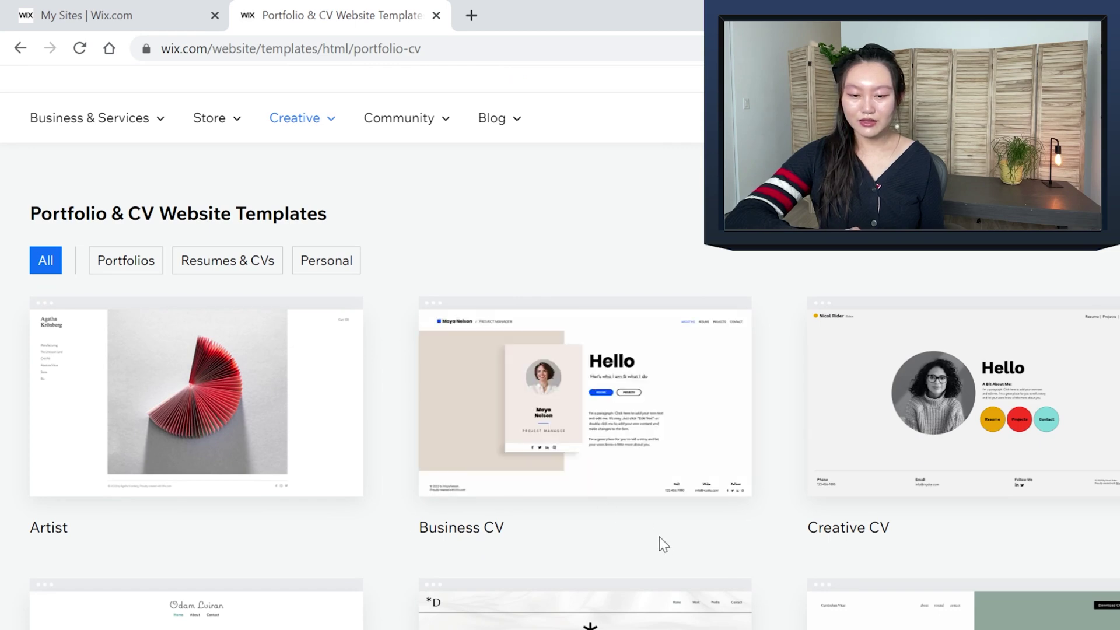
scroll(479, 530, "down", 1)
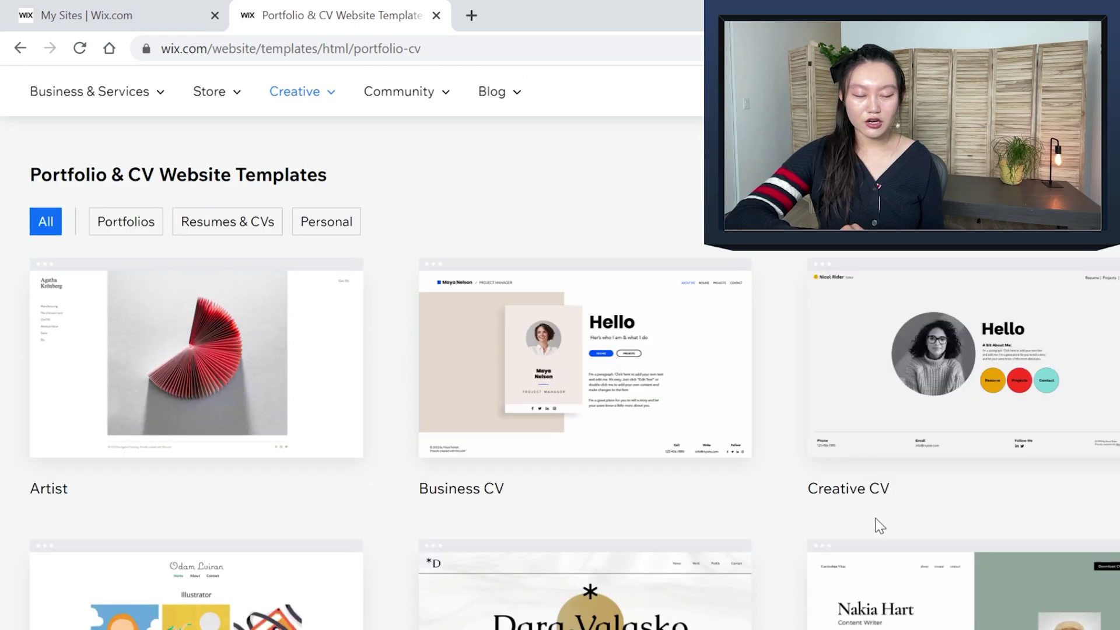
scroll(877, 518, "down", 8)
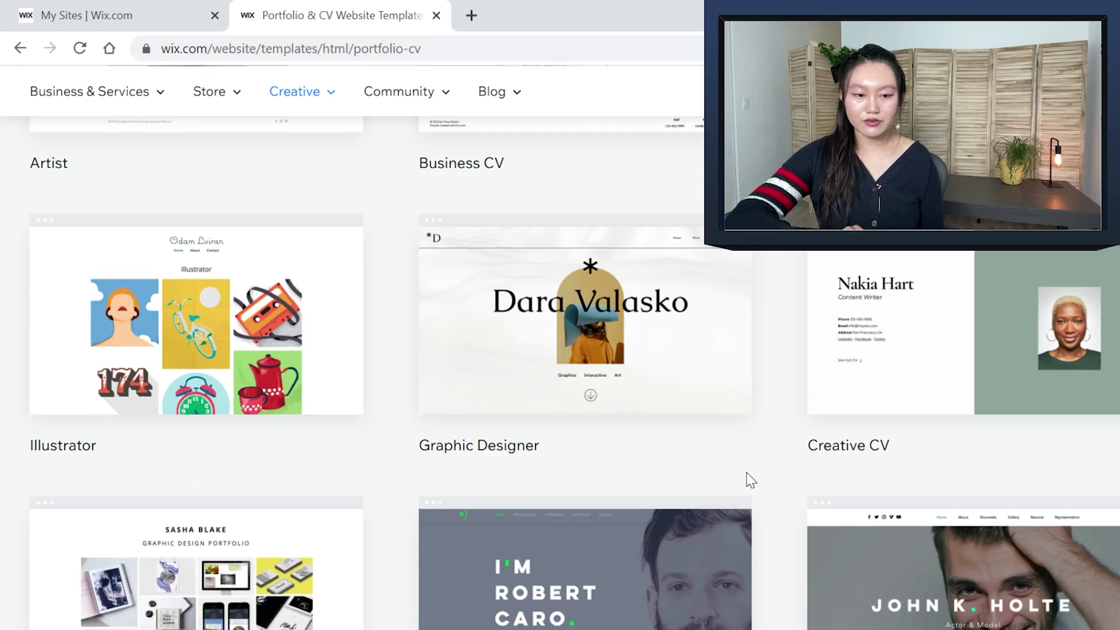
scroll(750, 479, "down", 10)
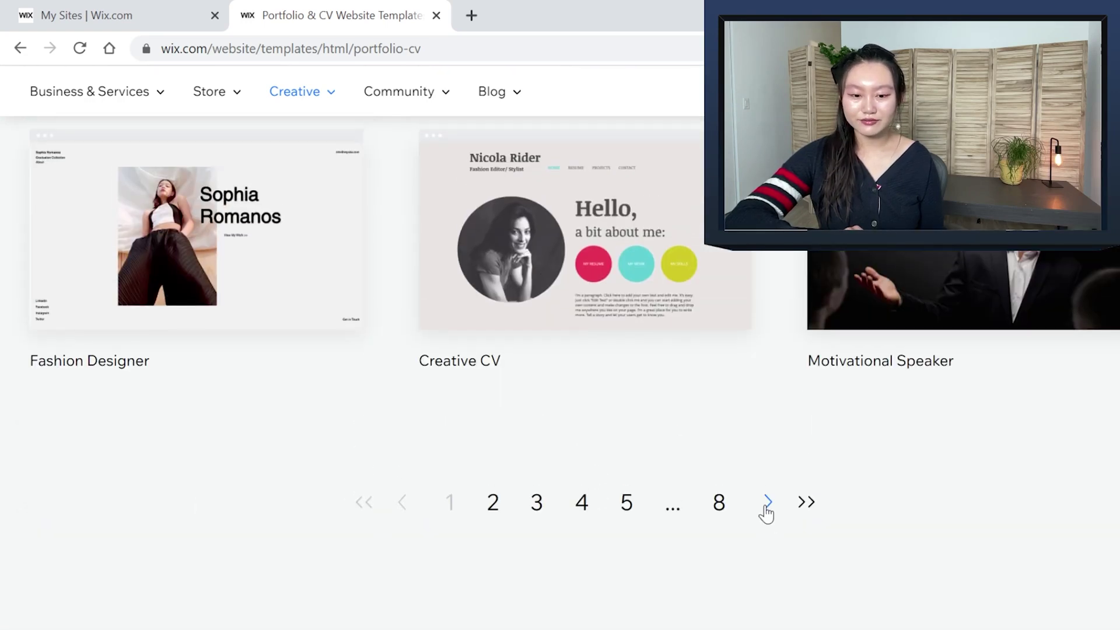
Go to page 2 of the Portfolio & CV templates and look through its designs
left_click(767, 503)
scroll(783, 527, "down", 2)
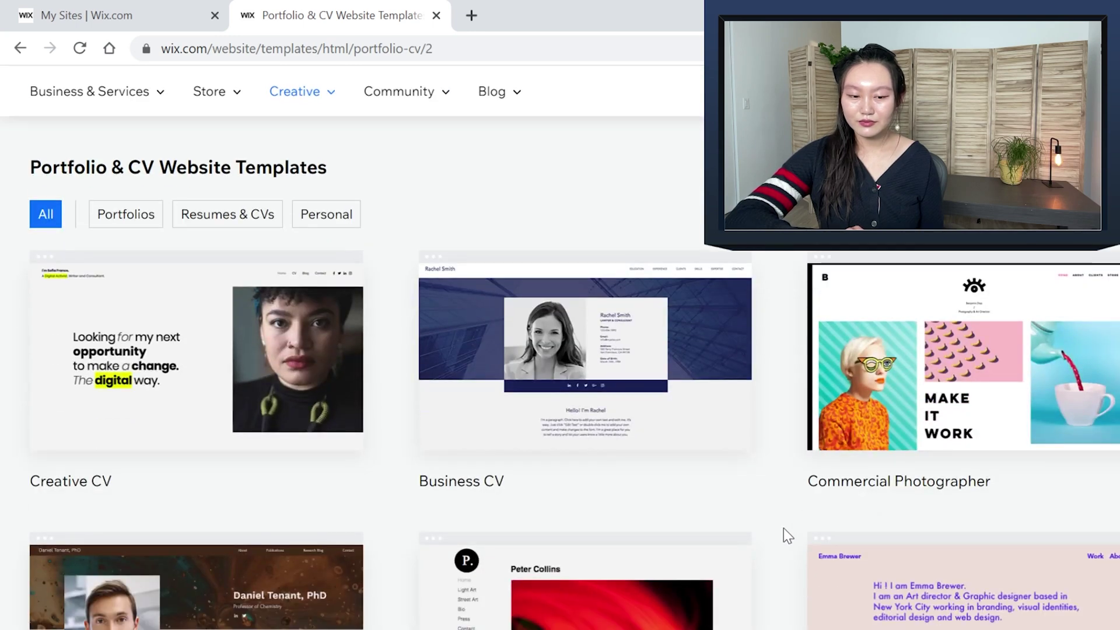
scroll(783, 527, "down", 5)
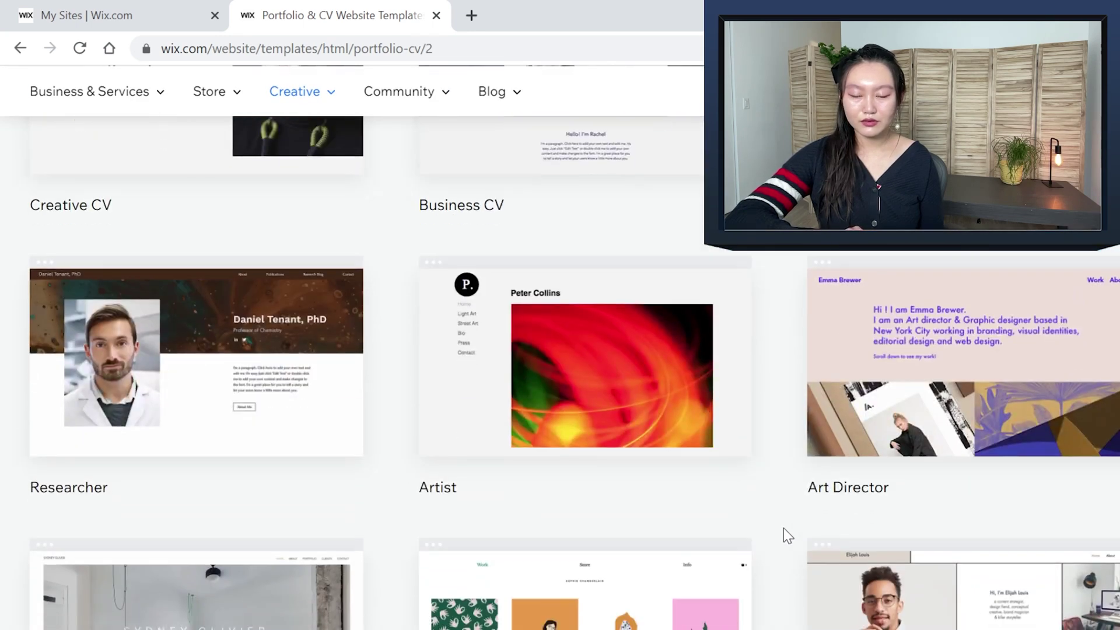
scroll(782, 527, "down", 4)
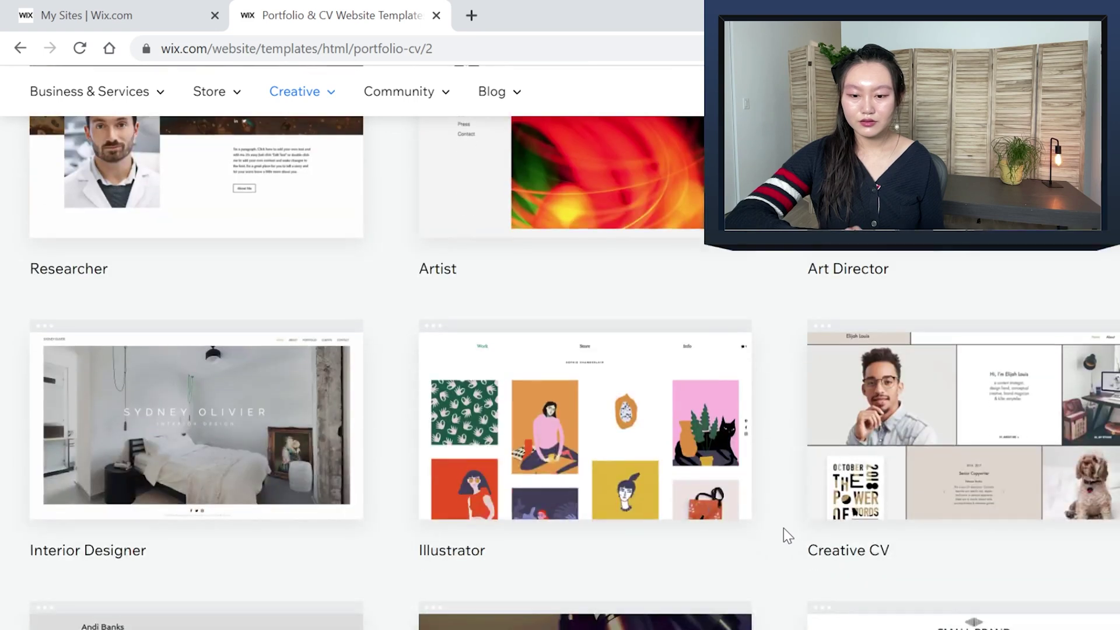
scroll(783, 527, "up", 3)
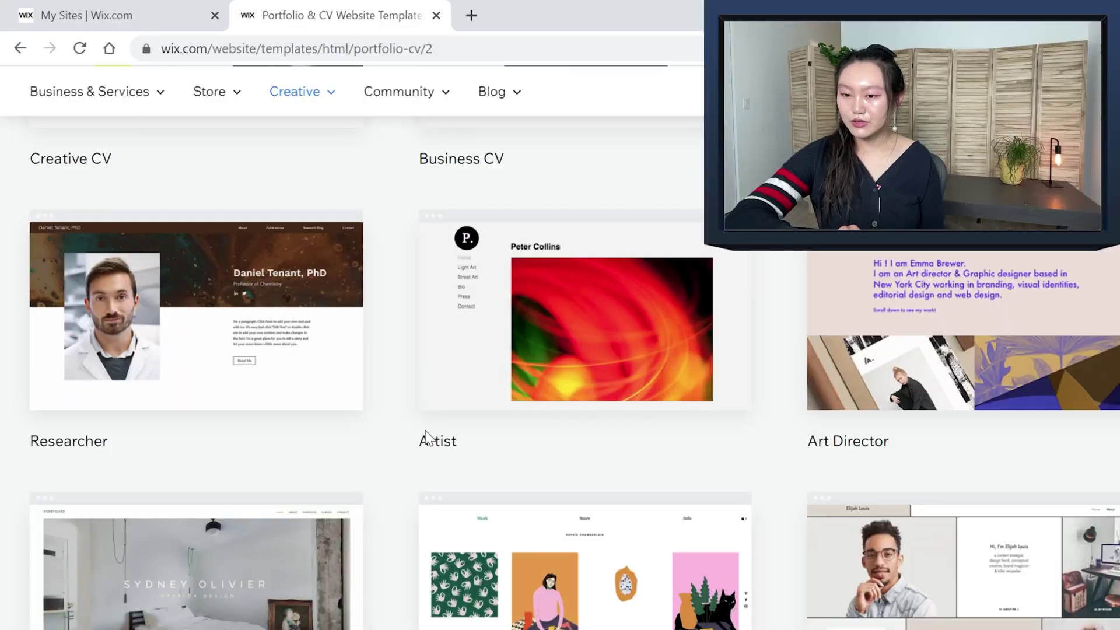
scroll(426, 439, "down", 4)
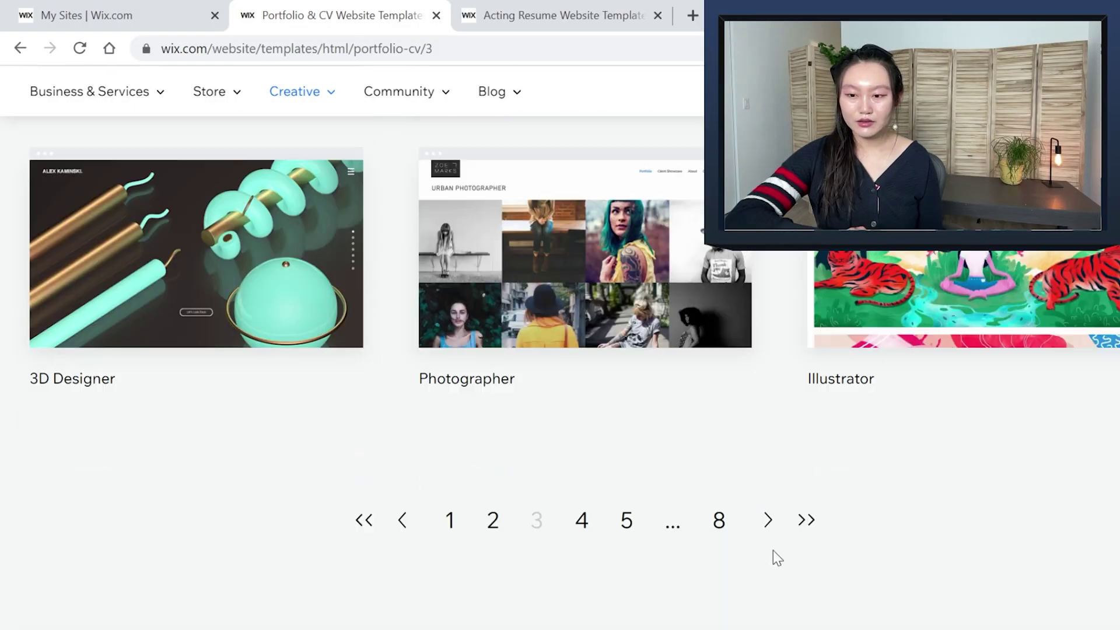
Browse page 4 and further pages of the Portfolio & CV template gallery to compare more designs
left_click(768, 520)
scroll(770, 533, "down", 3)
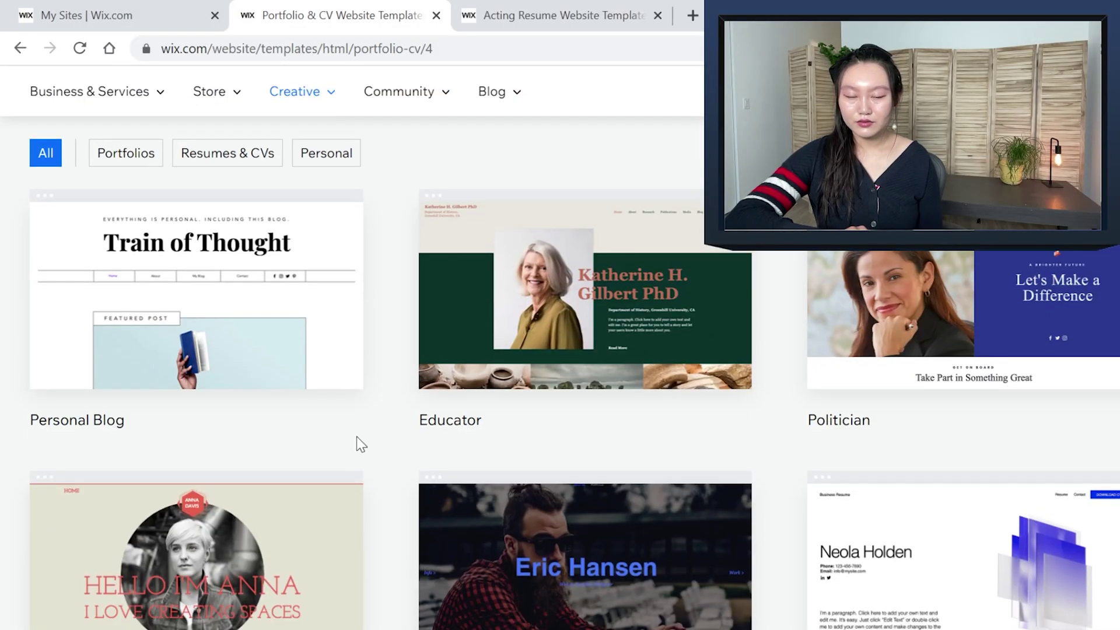
scroll(757, 553, "down", 10)
left_click(583, 557)
scroll(798, 525, "down", 10)
left_click(424, 594)
scroll(458, 525, "down", 10)
left_click(401, 510)
scroll(452, 350, "down", 10)
left_click(451, 197)
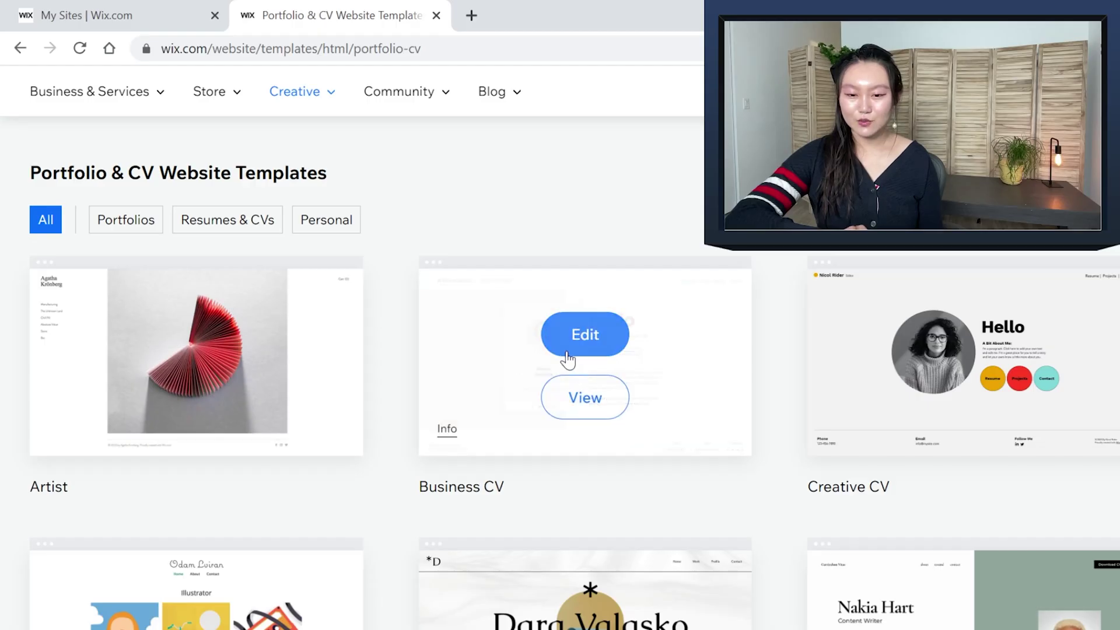
Preview the Business CV template and examine its landing page with the profile card and Hello section
left_click(560, 395)
scroll(791, 525, "down", 1)
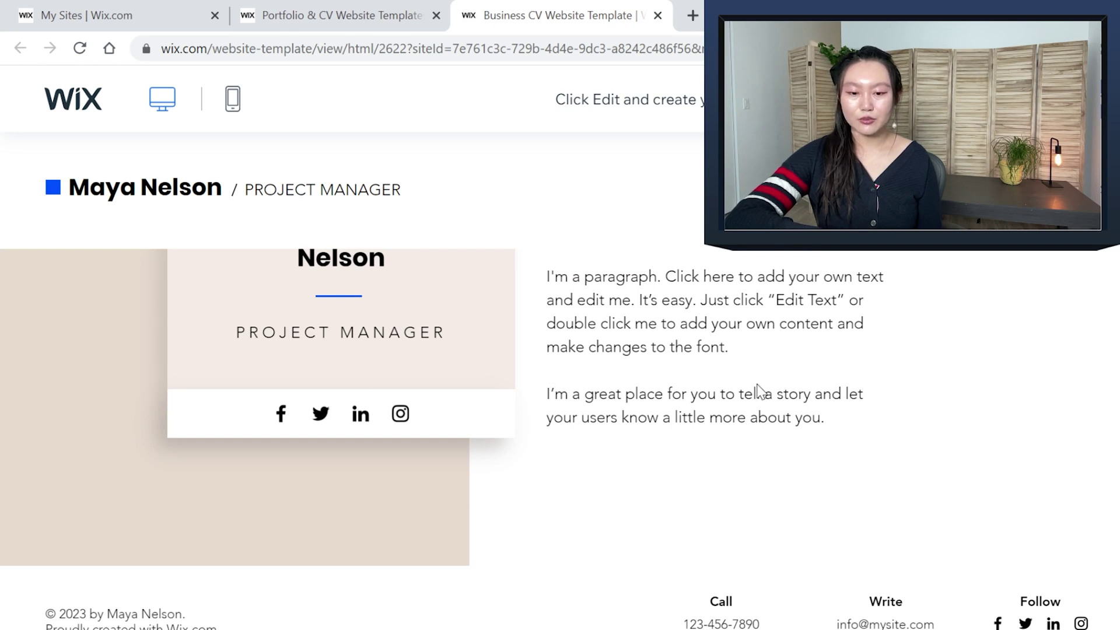
scroll(754, 417, "up", 4)
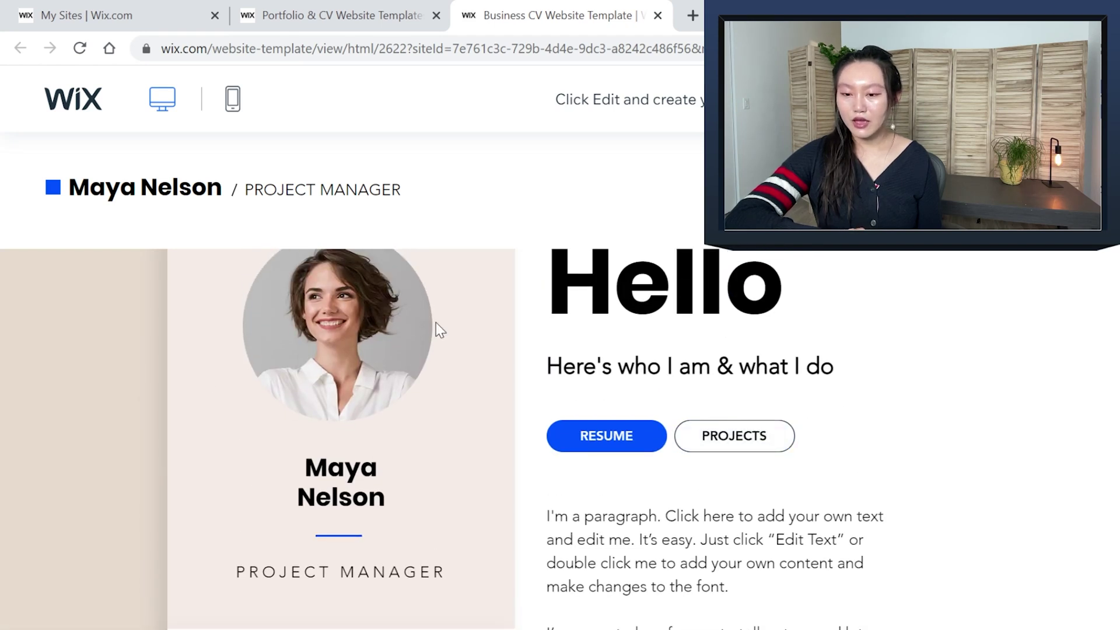
scroll(385, 435, "up", 2)
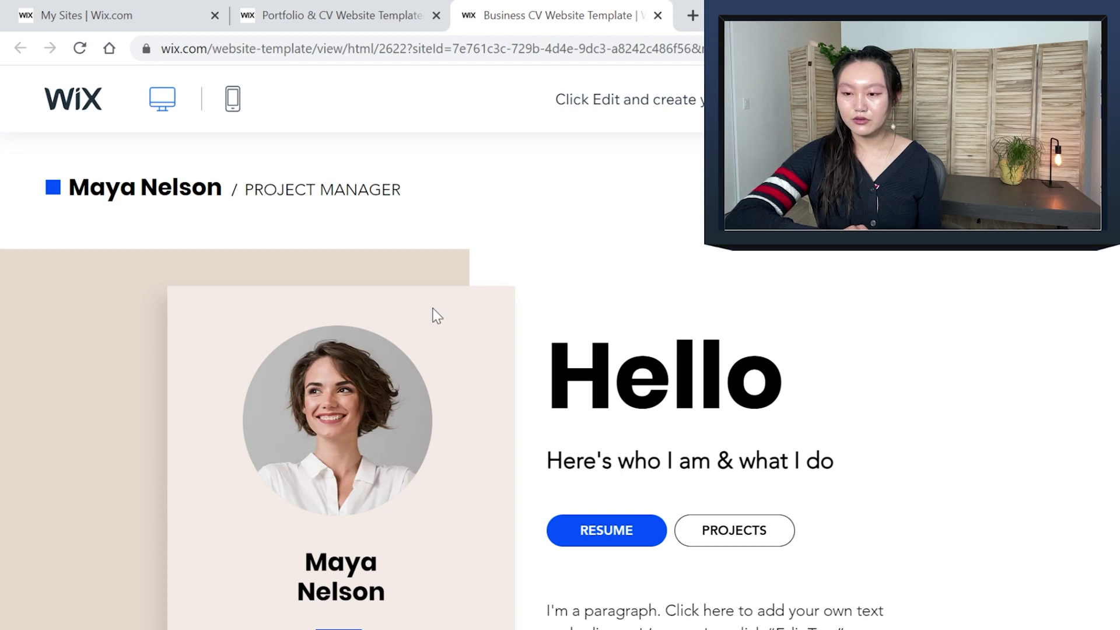
scroll(874, 430, "down", 5)
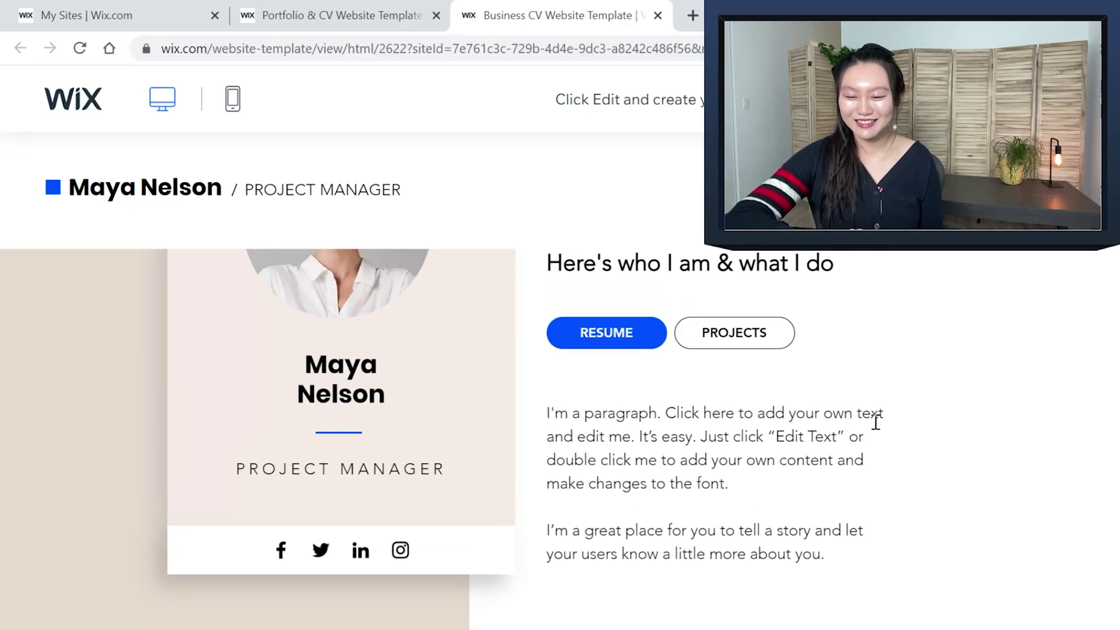
scroll(875, 422, "up", 2)
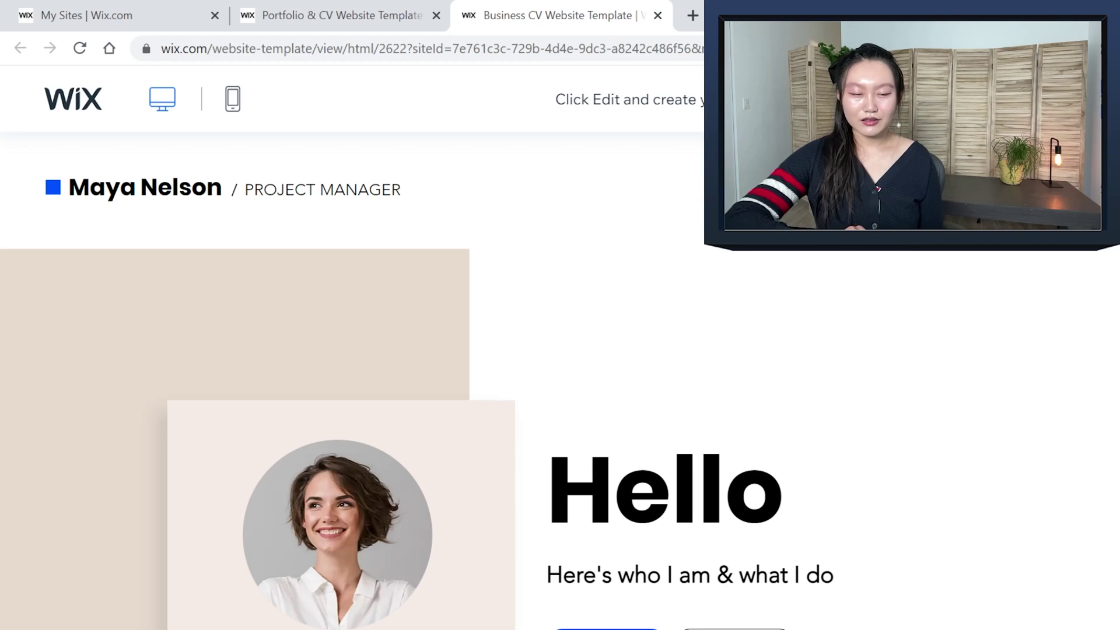
scroll(887, 318, "down", 5)
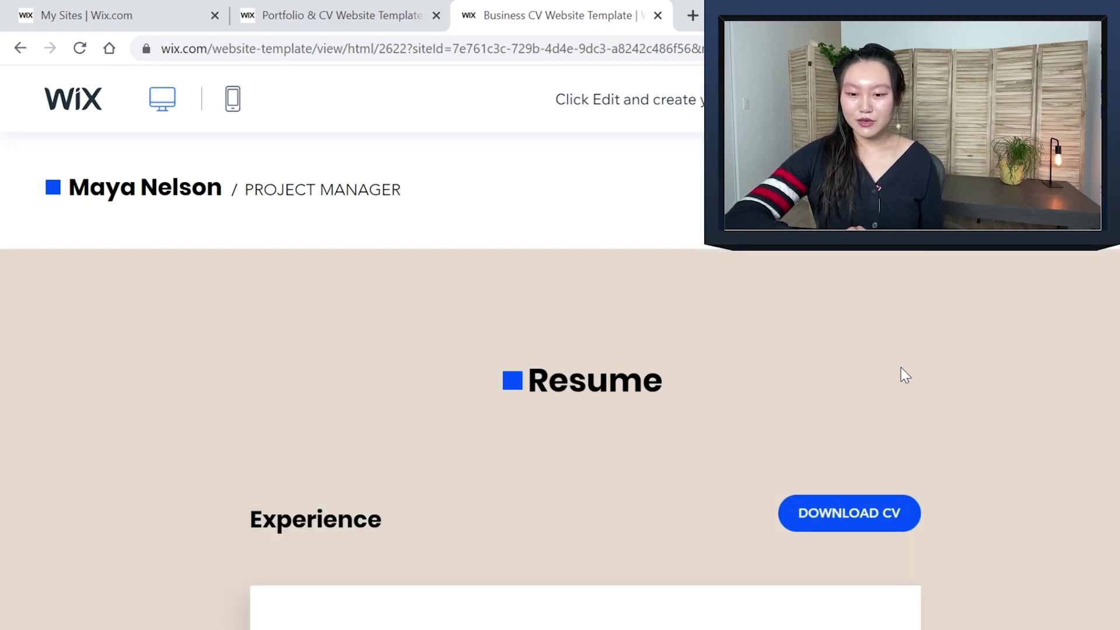
Examine the Resume, Projects and Let's talk pages of the Business CV template preview
scroll(902, 375, "down", 4)
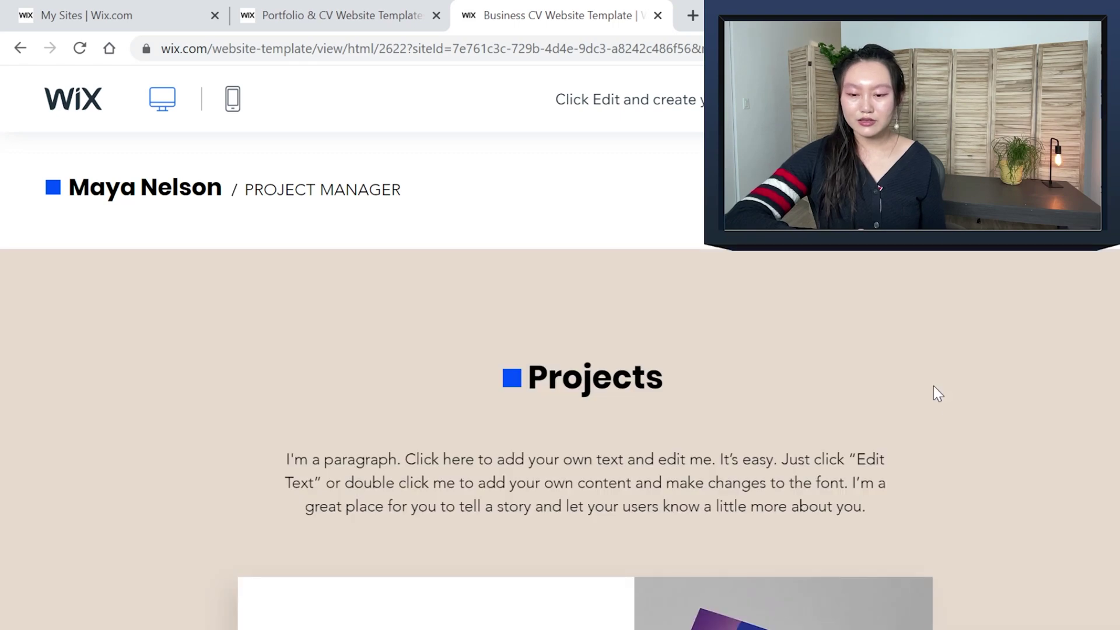
scroll(1002, 453, "down", 8)
scroll(1002, 452, "down", 5)
scroll(1001, 453, "up", 10)
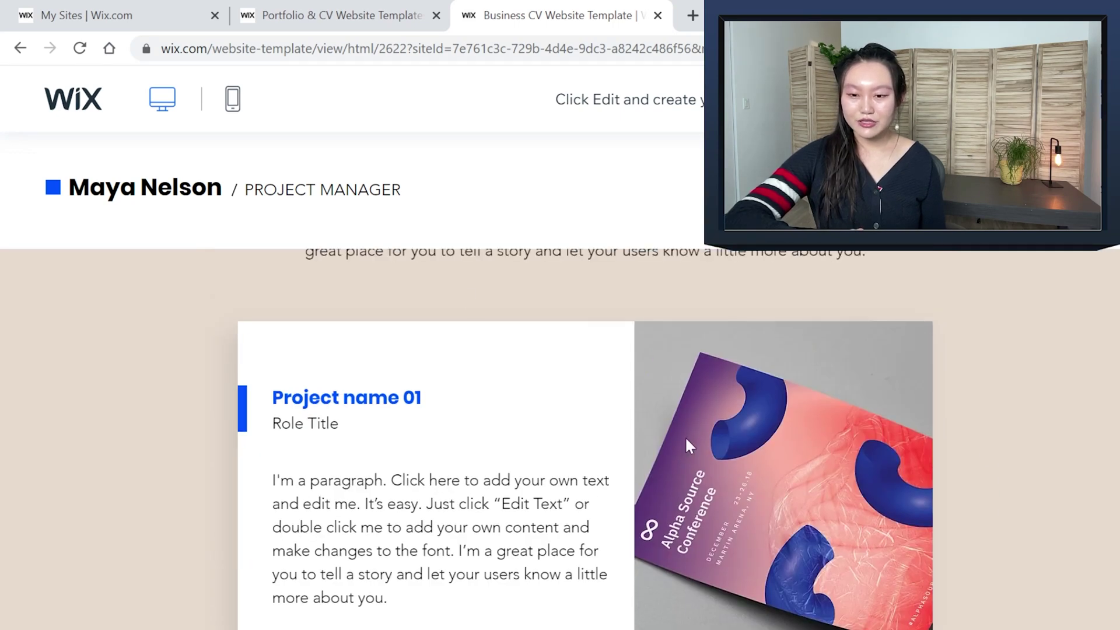
scroll(1066, 527, "down", 10)
scroll(1066, 527, "up", 8)
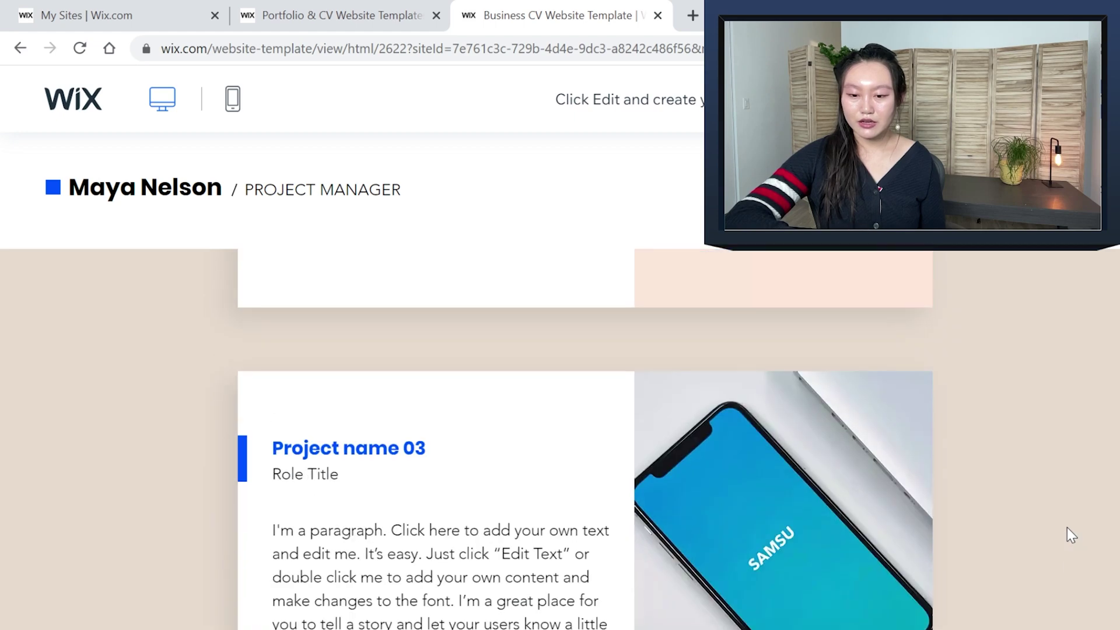
scroll(1066, 527, "up", 6)
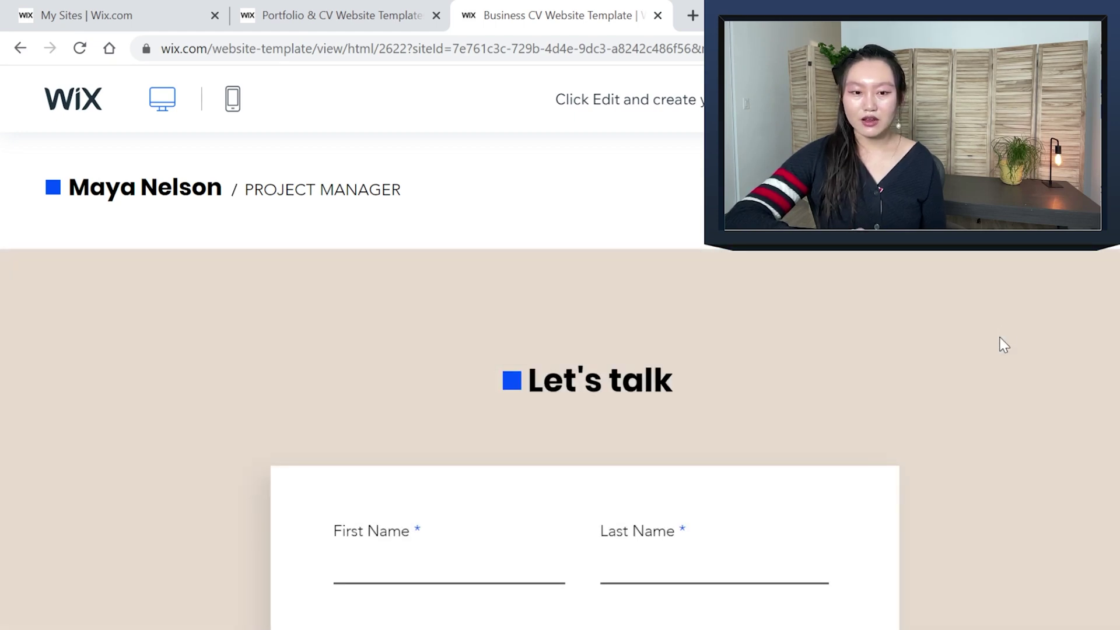
scroll(967, 505, "down", 8)
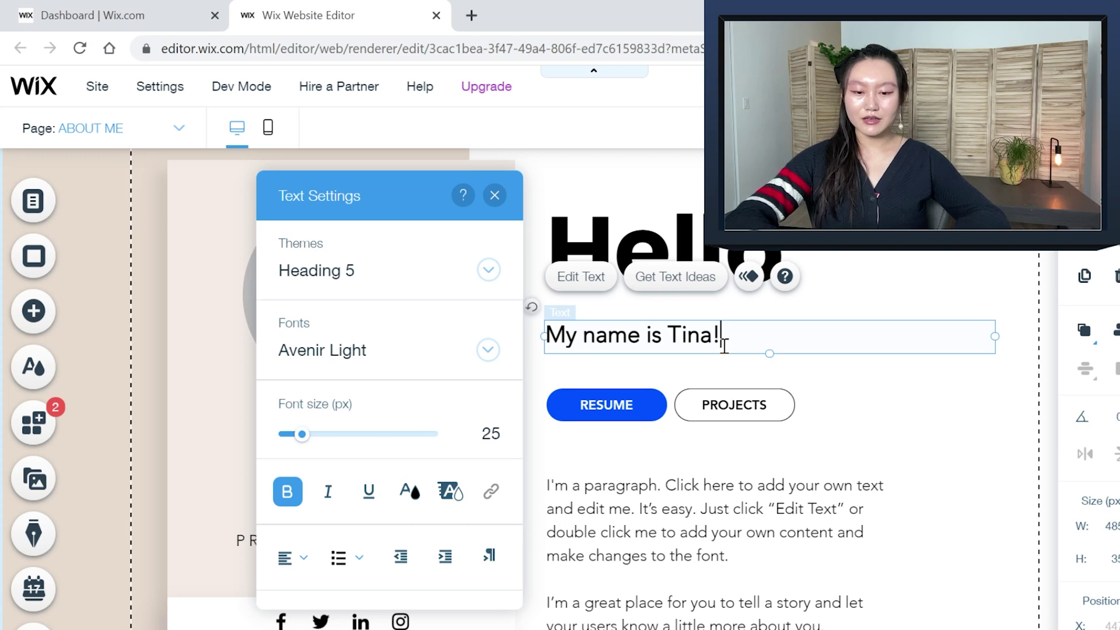
Add the site owner's last name to the introduction line beneath the Hello heading
left_click(912, 498)
scroll(912, 498, "down", 1)
left_click(740, 466)
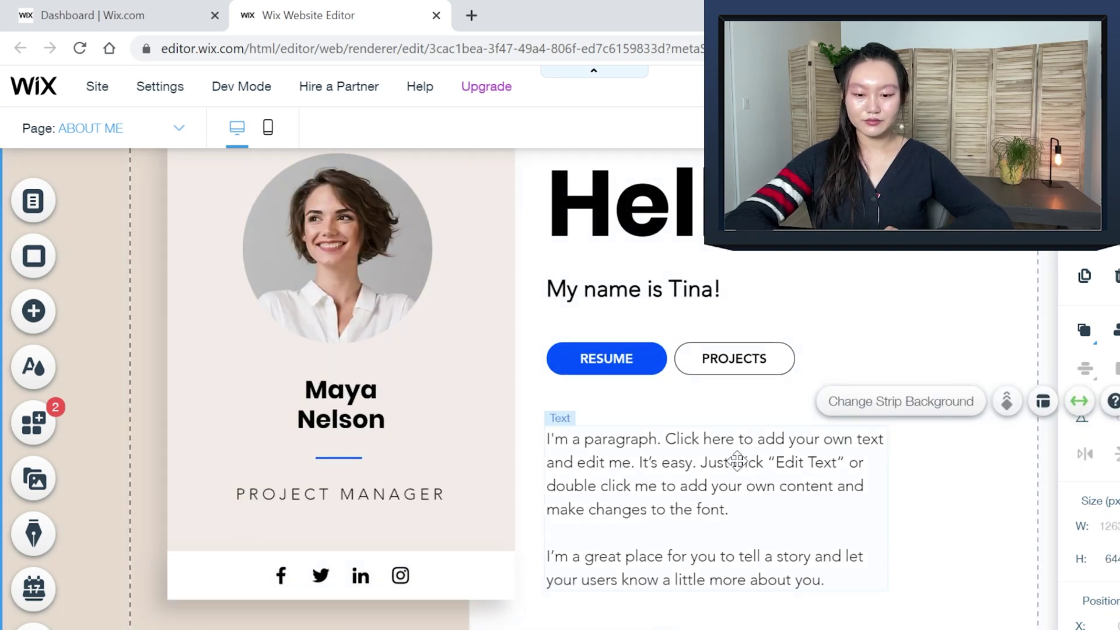
scroll(725, 491, "up", 1)
double_click(697, 357)
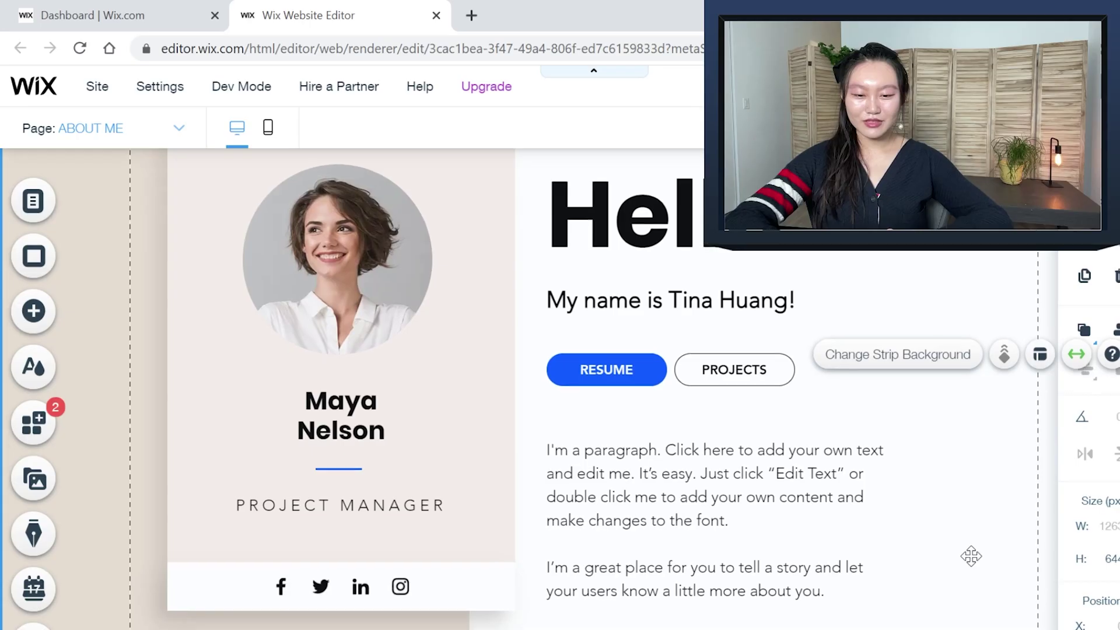
Replace the placeholder paragraph below the Resume and Projects buttons with "I am a data scientist working in tech and a youtuber!"
scroll(781, 483, "down", 1)
double_click(740, 460)
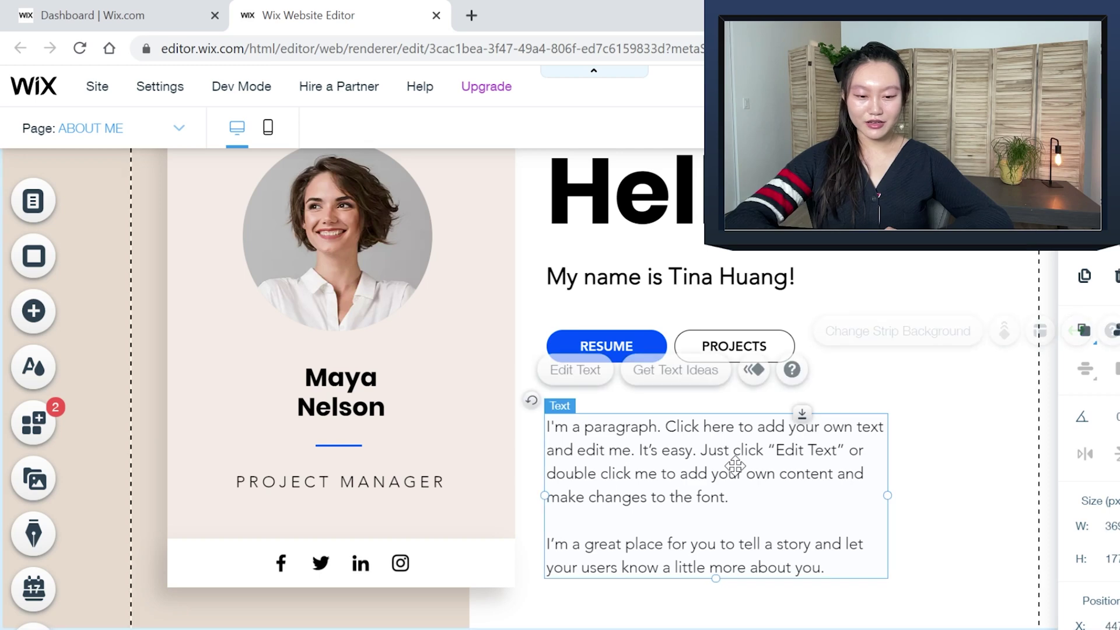
key("BackSpace")
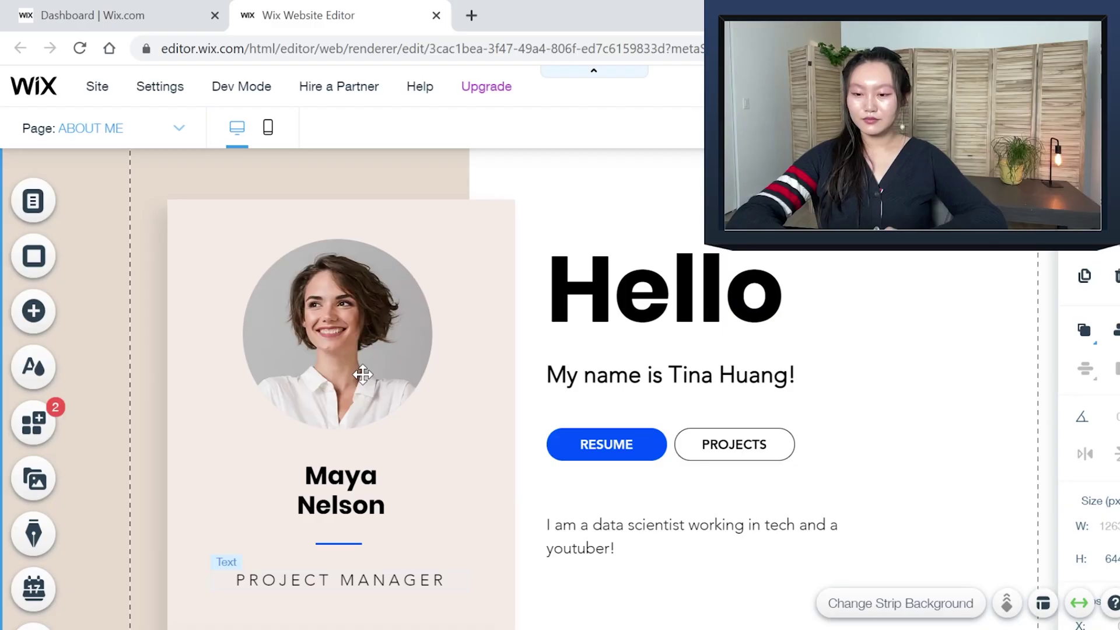
Change the job title on the profile card to "DATA SCIENTIST"
scroll(362, 373, "down", 2)
double_click(382, 461)
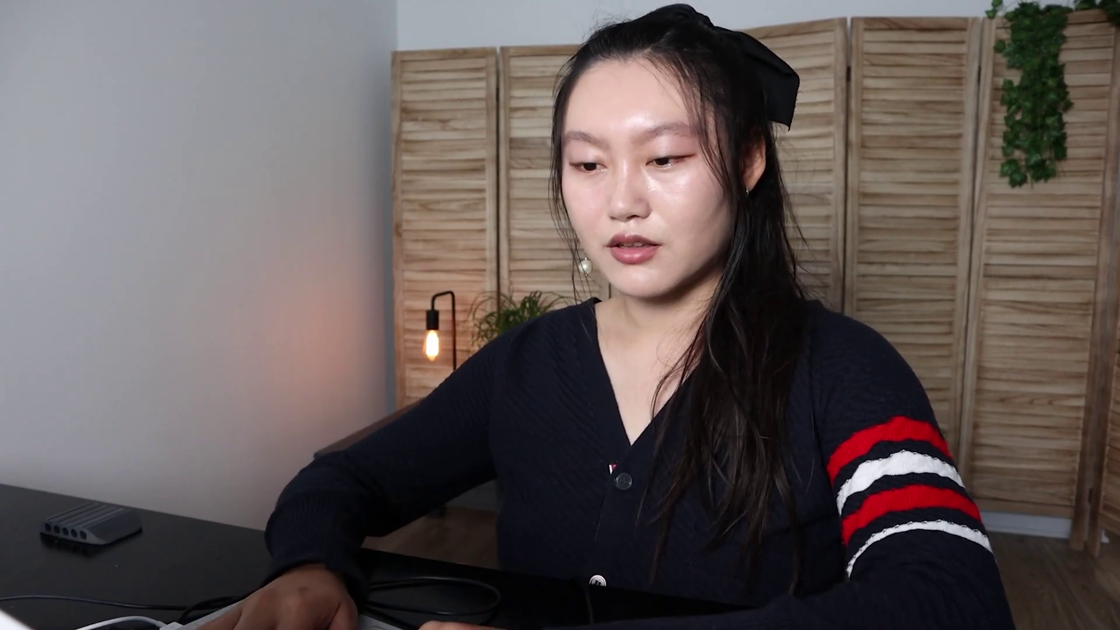
type("a")
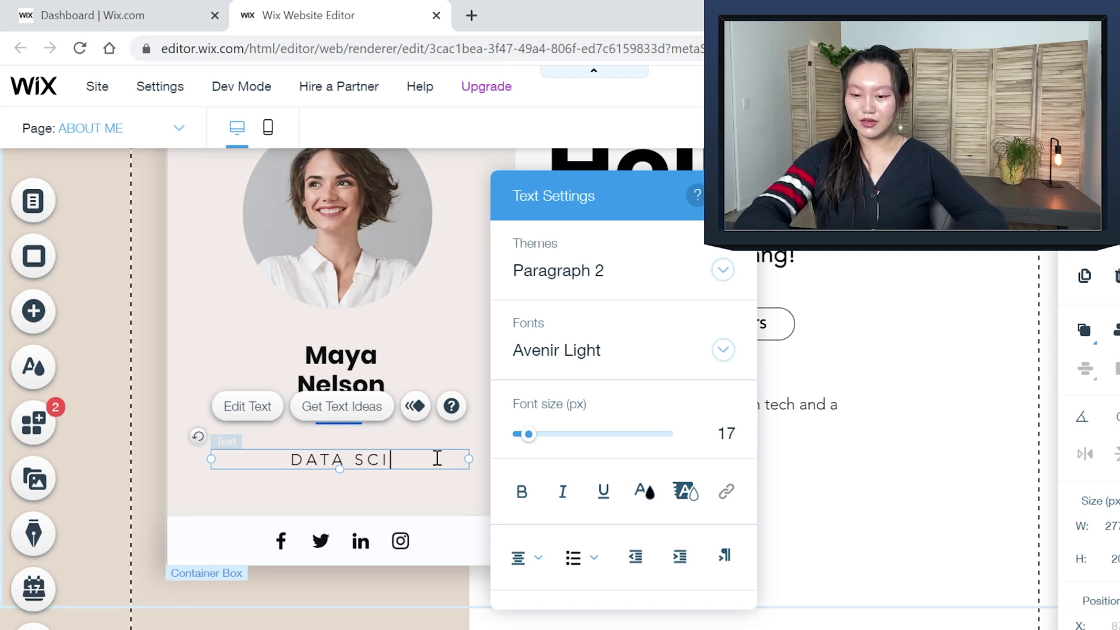
left_click(922, 519)
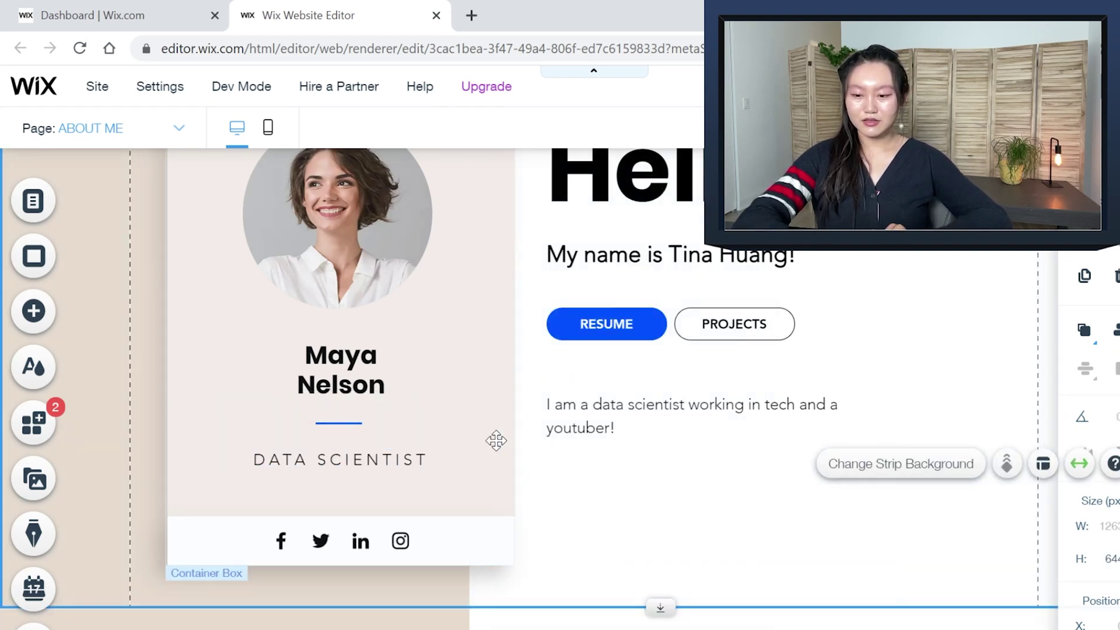
Replace the placeholder name on the profile card with the site owner's full name
scroll(495, 440, "up", 2)
left_click(334, 497)
double_click(344, 494)
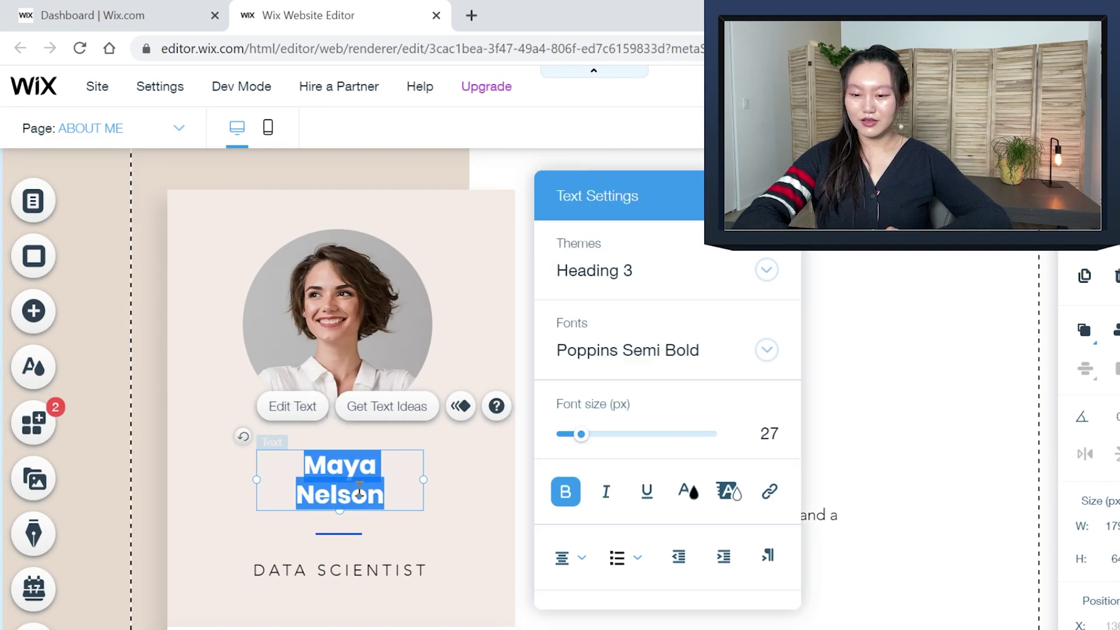
type("tINA")
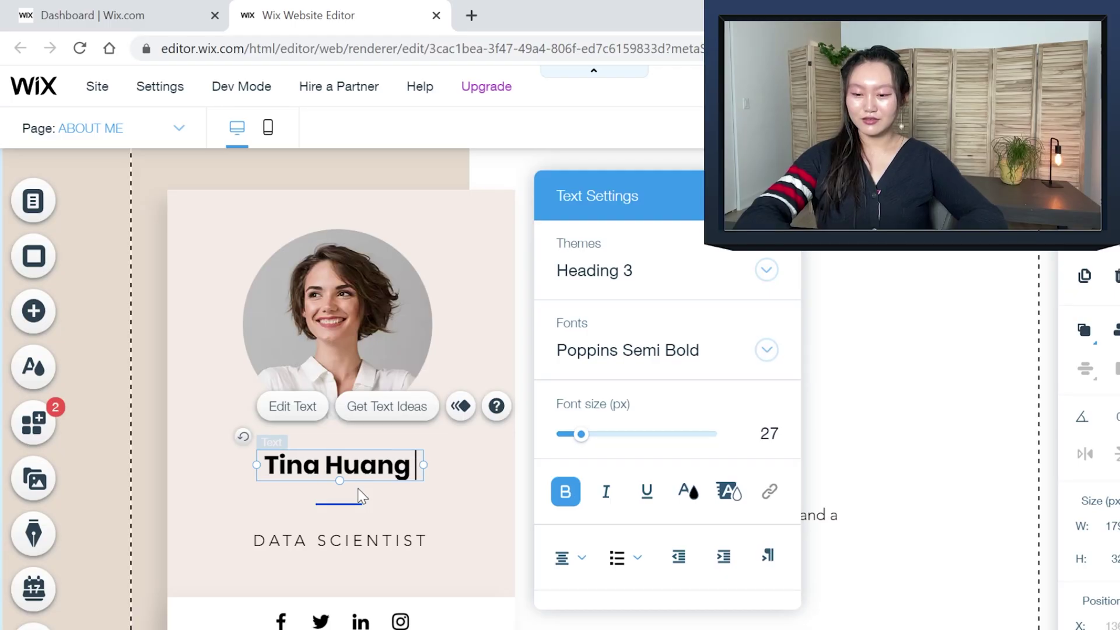
Replace the profile card's portrait with the uploaded image CC4A0612.jpg
left_click(348, 357)
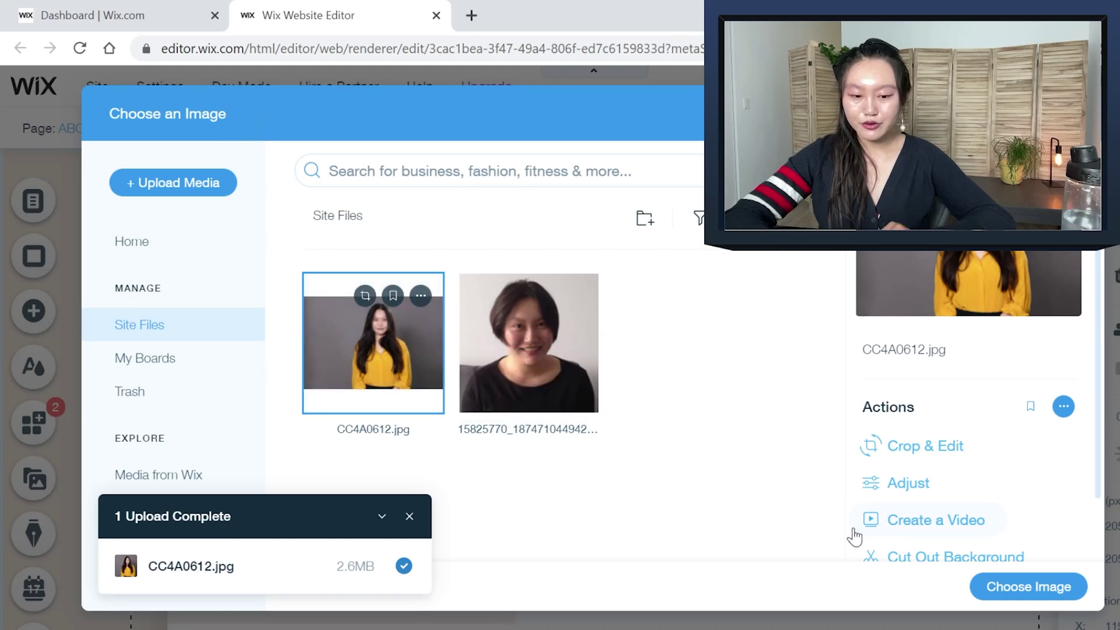
left_click(1003, 586)
scroll(962, 250, "up", 1)
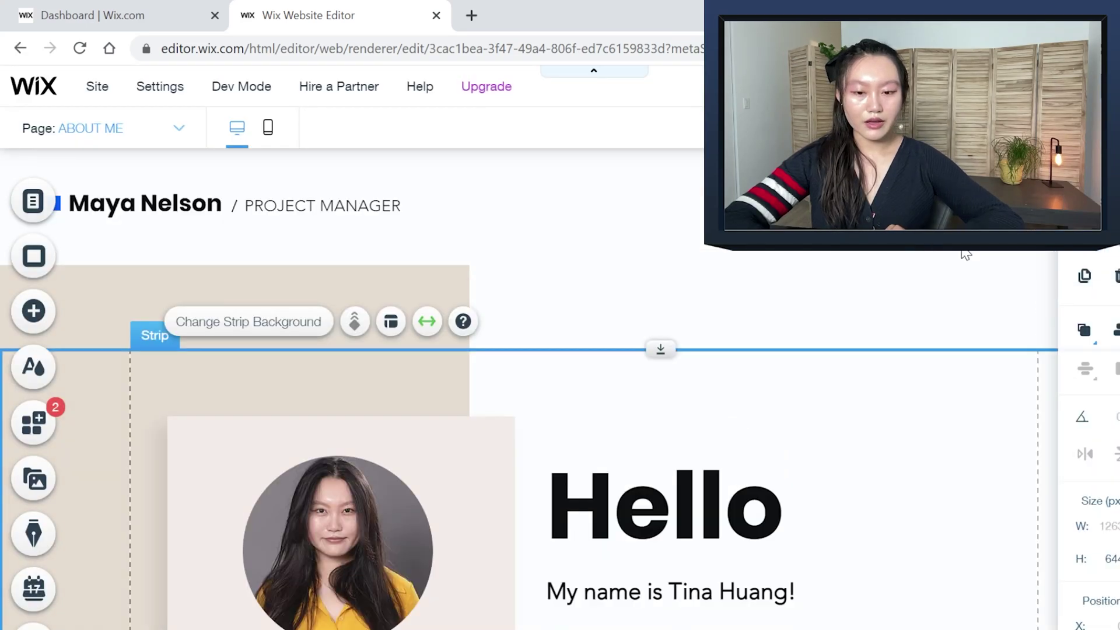
scroll(877, 255, "down", 2)
scroll(877, 255, "up", 2)
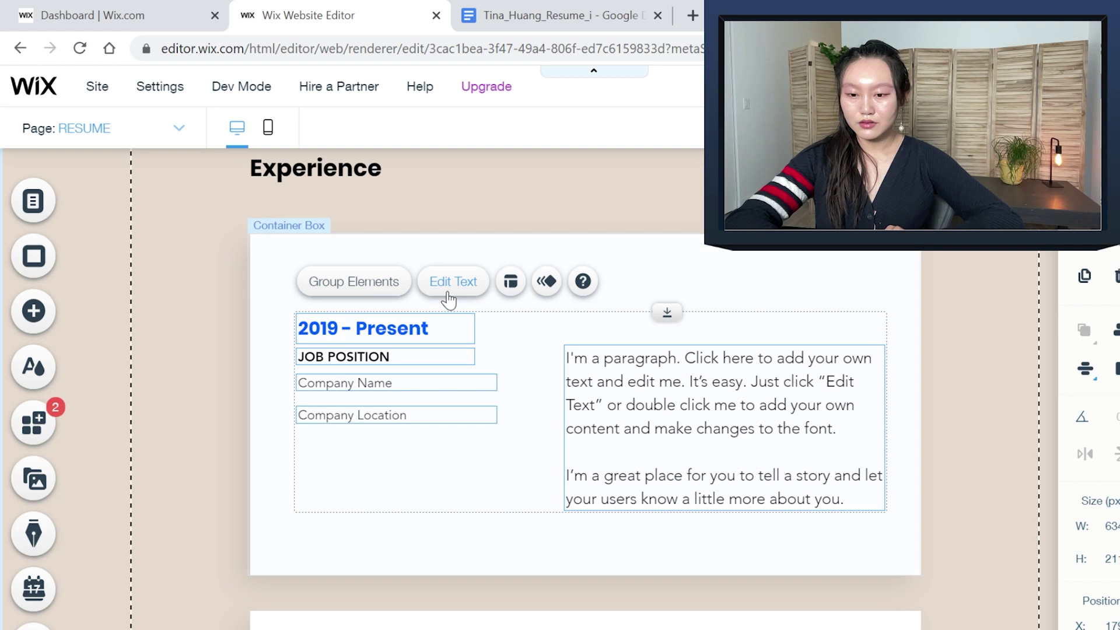
Fill in the first experience entry with 2020 - Present, Data Scientist, FAANG, San Francisco and a description starting "Data scientist supporting"
double_click(395, 330)
left_click(366, 331)
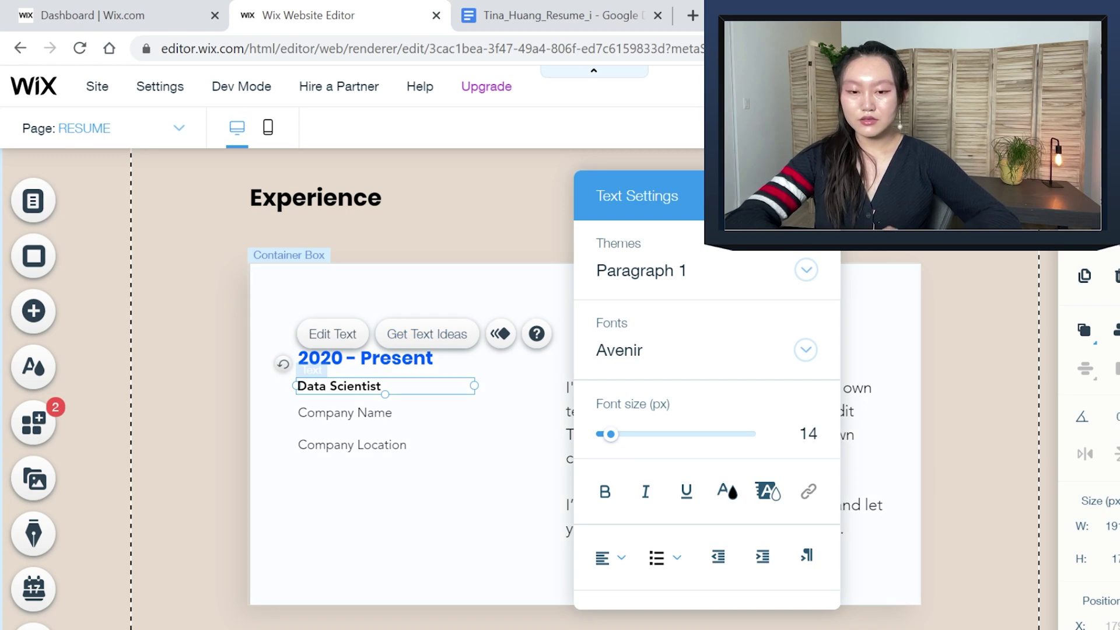
double_click(384, 414)
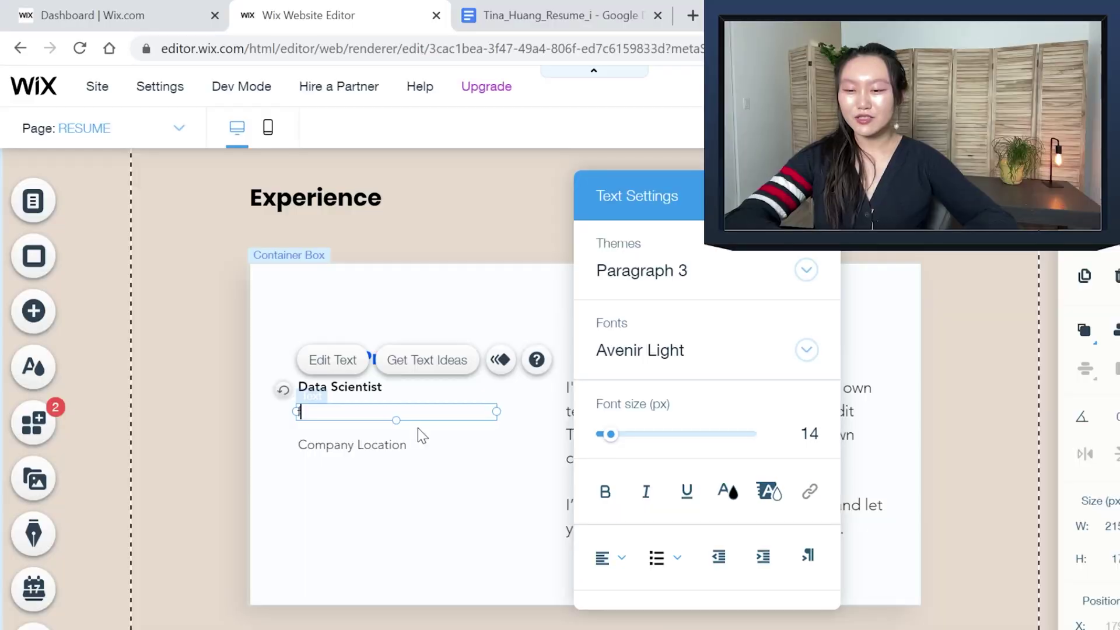
type("FAANG")
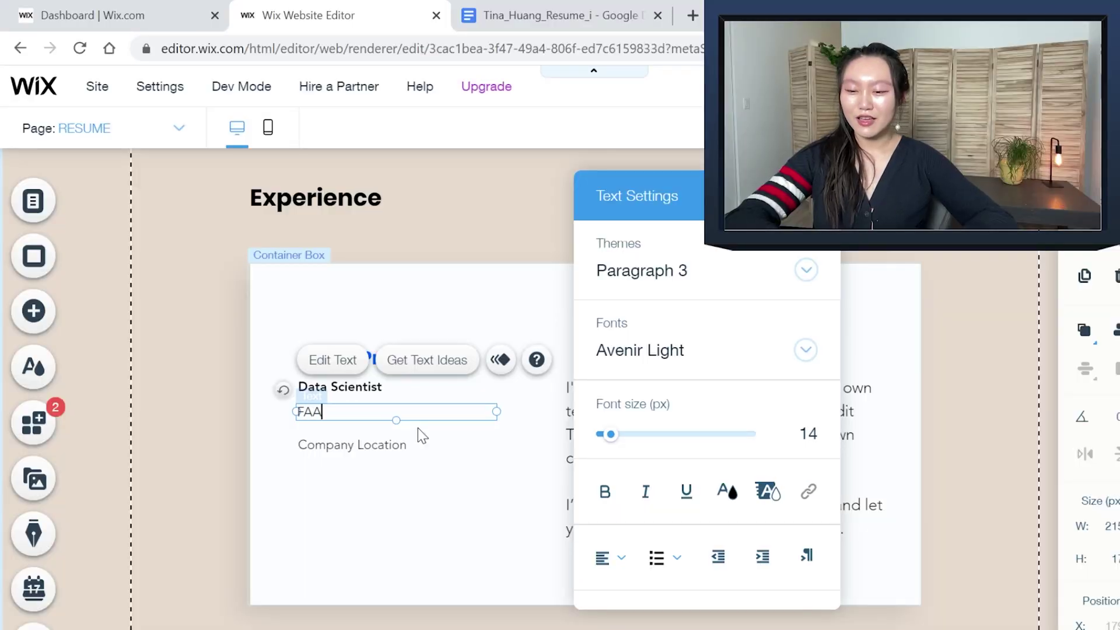
double_click(395, 448)
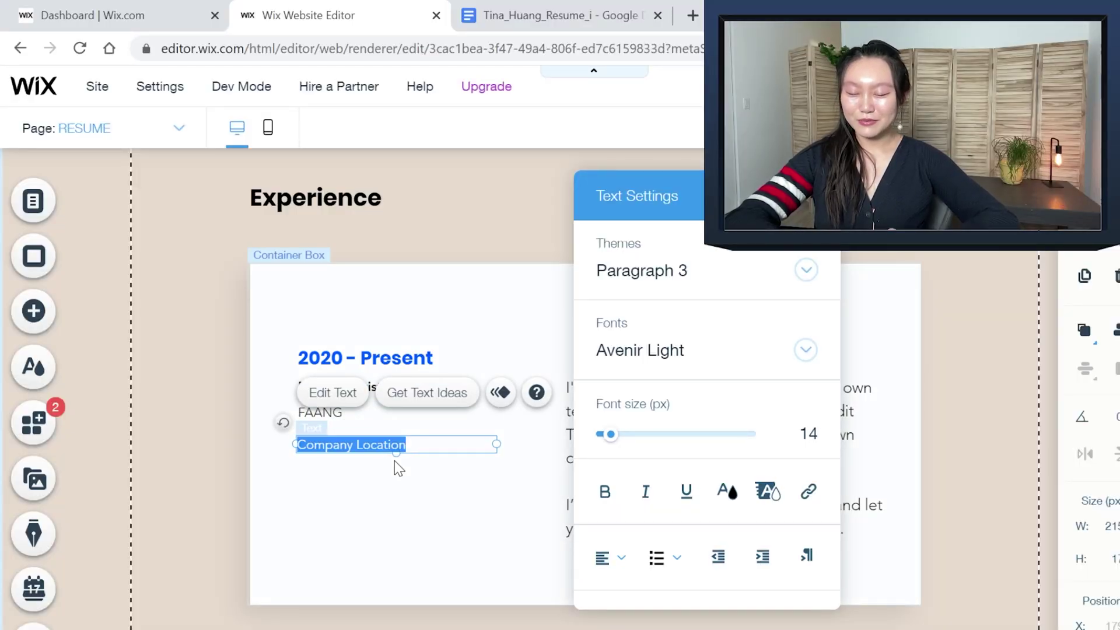
type("San Francisco")
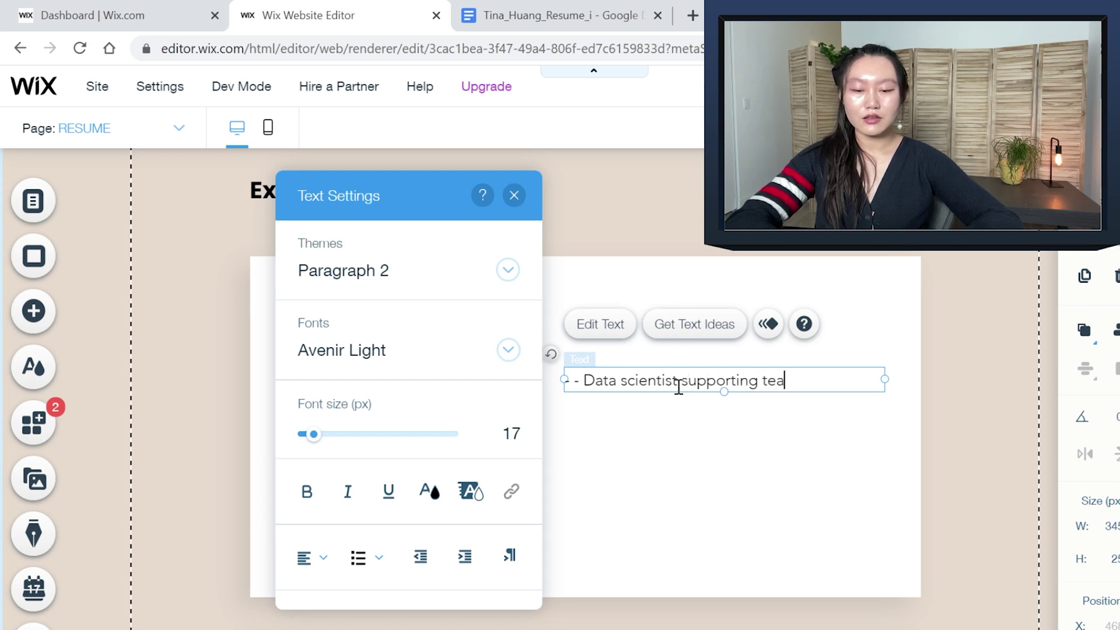
type("area")
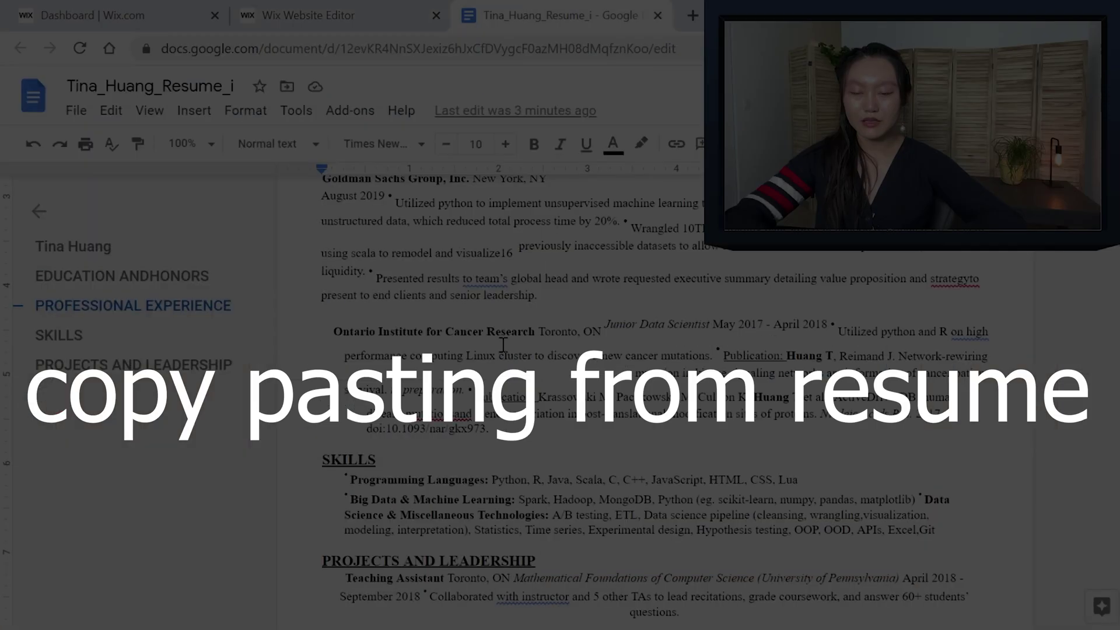
Set the Technology Summer Analyst entry's company to "Goldman Sachs Group, Inc." and its location to "New York, NY", following the resume document
scroll(503, 345, "down", 8)
scroll(502, 345, "up", 4)
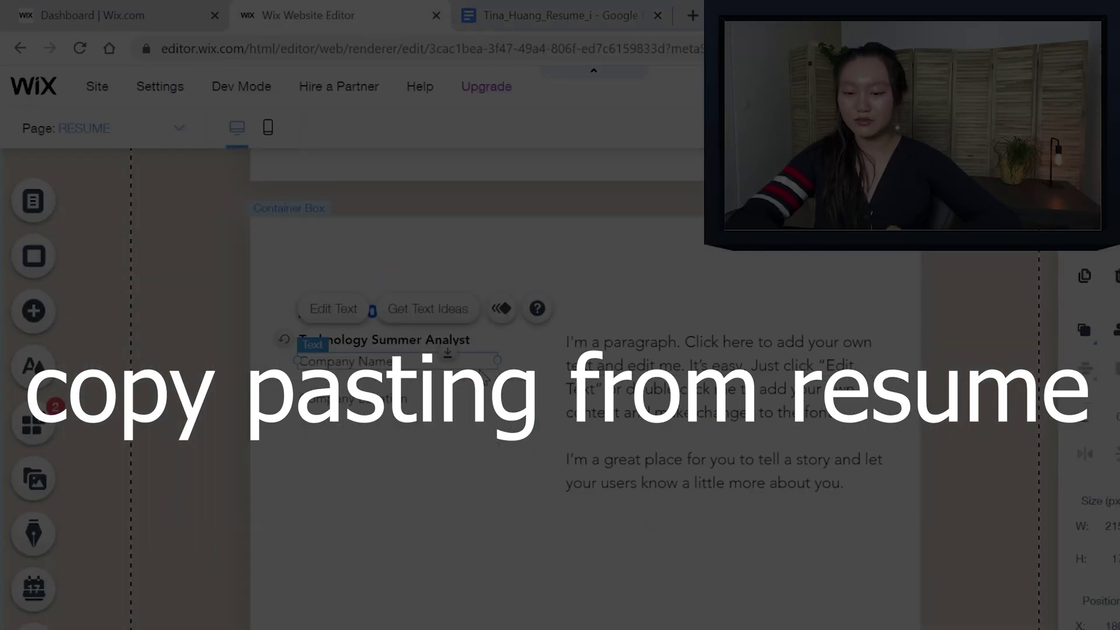
double_click(350, 361)
type("G")
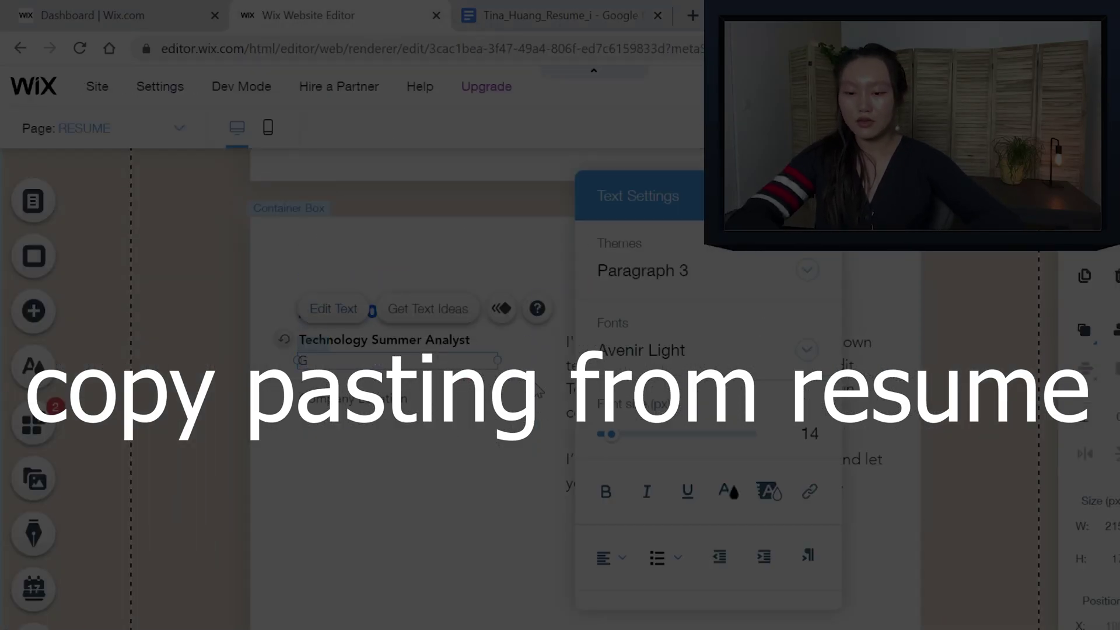
type("oldman Sachs")
type("g")
type("roup, Inc")
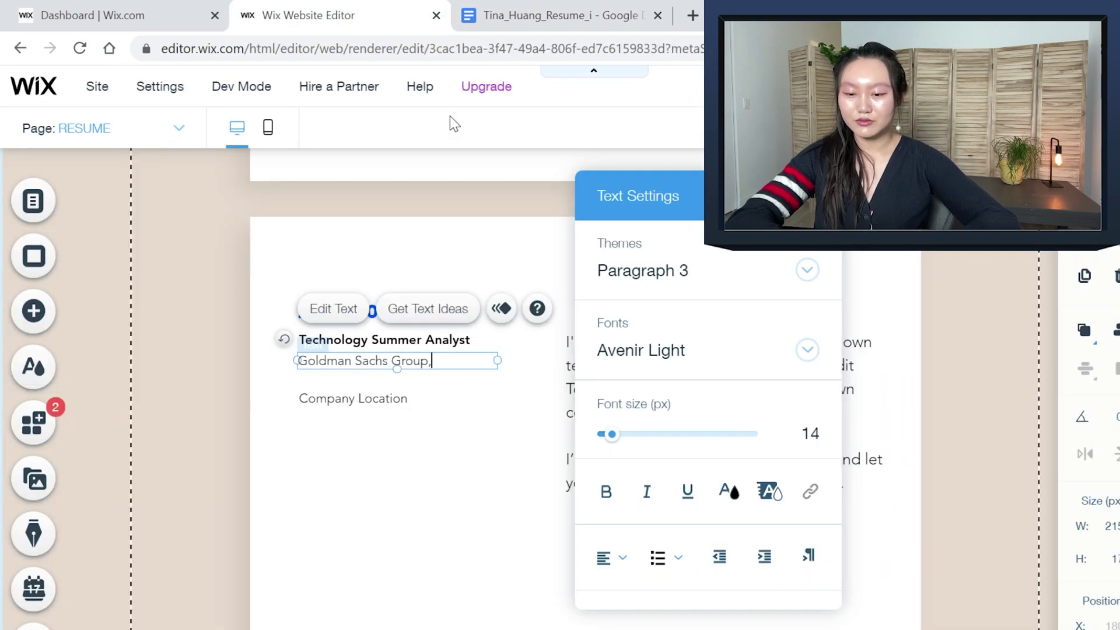
left_click(353, 398)
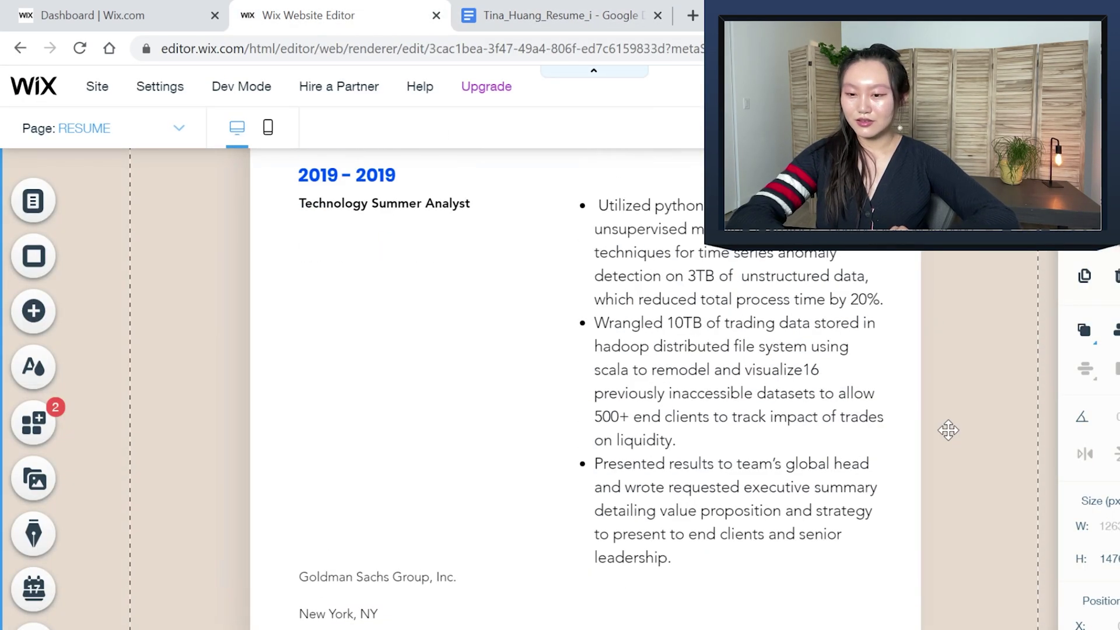
Move the Goldman Sachs company name and the New York location up to sit directly beneath the Technology Summer Analyst title
left_click(588, 376)
left_click(358, 581)
left_click_drag(357, 581, 349, 251)
left_click(337, 617)
left_click_drag(337, 617, 336, 276)
left_click(569, 315)
scroll(442, 304, "up", 2)
left_click_drag(365, 327, 361, 315)
left_click_drag(339, 361, 339, 345)
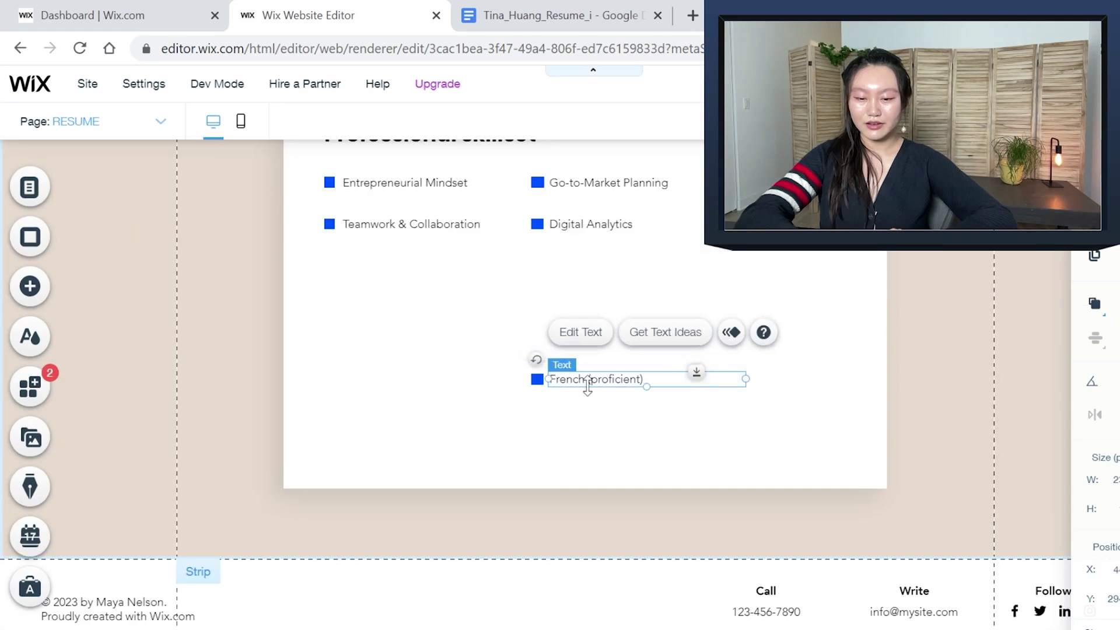
Delete the French language entry and the placeholder skills with their bullets under Professional skillset, and shorten the container box
key("Delete")
left_click_drag(584, 487, 584, 257)
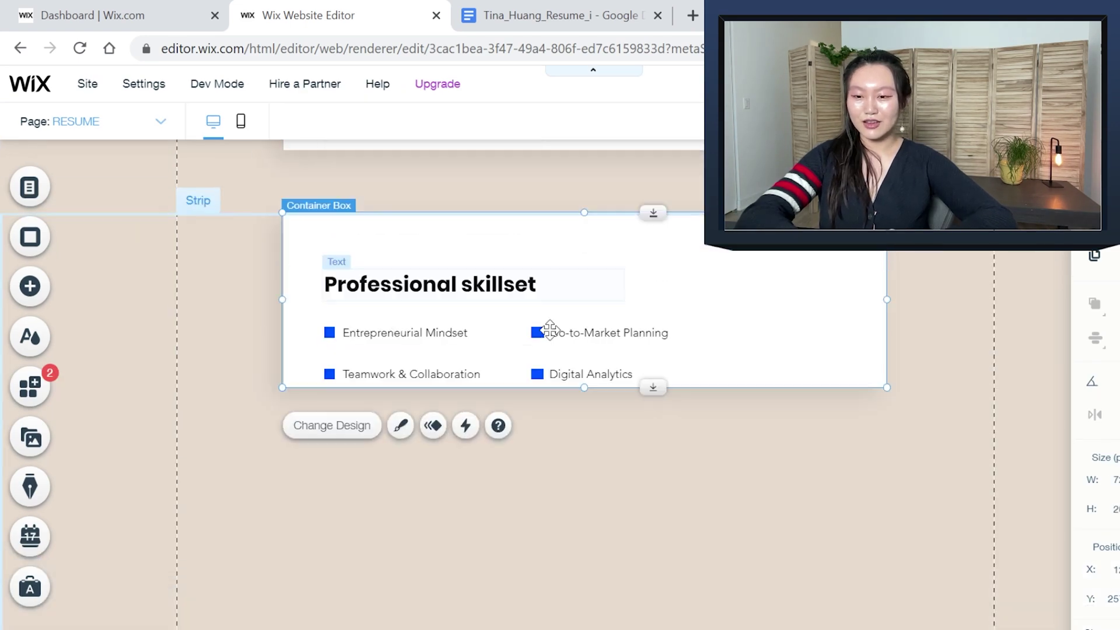
left_click(572, 335)
key("Delete")
left_click(408, 333)
key("Delete")
left_click(352, 374)
key("Delete")
left_click(329, 374)
key("Delete")
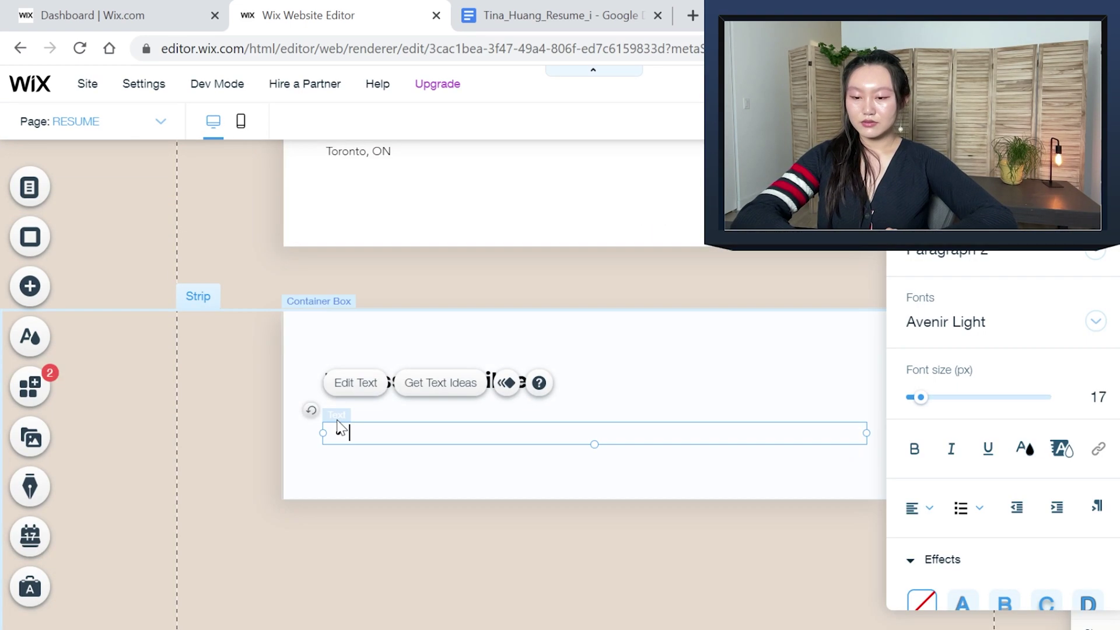
Fill the Professional skillset list with the resume's Programming Languages, Big Data & Machine Learning, and Data Science & Miscellaneous Technologies entries as separate bullets
type("Programming Languages: Python, R, Java, Scala, C, C++, JavaScript, HTML, CSS, Lua")
left_click(560, 15)
left_click_drag(350, 393, 959, 422)
key("ctrl+c")
left_click(327, 15)
key("ctrl+v")
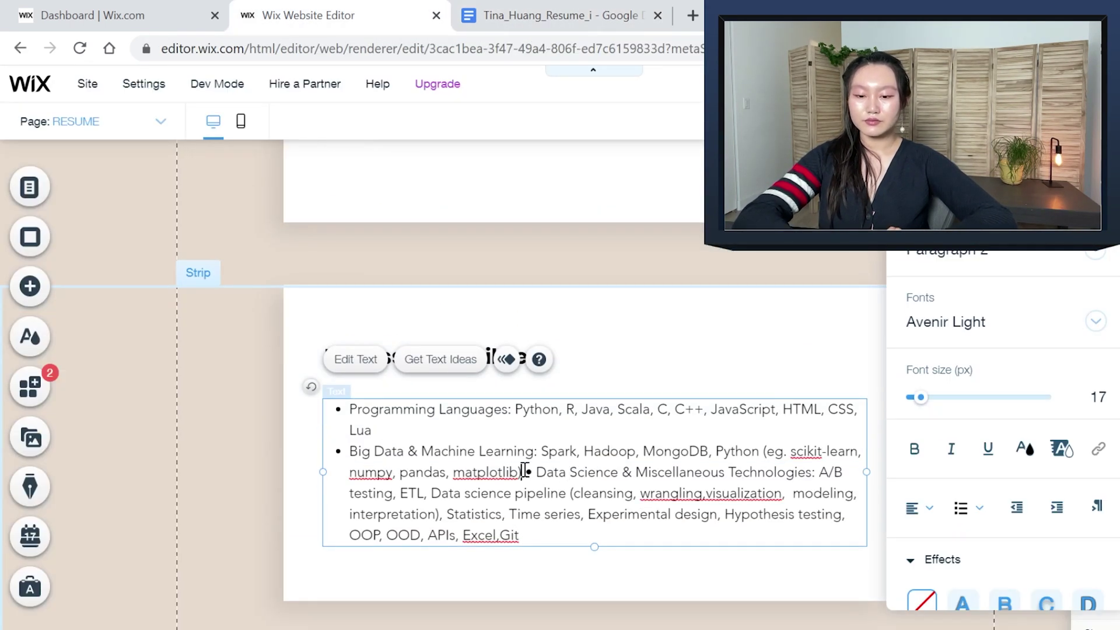
key("Return")
Format the Professional skillset list so that its three category labels are bold
scroll(583, 385, "down", 1)
key("ctrl+a")
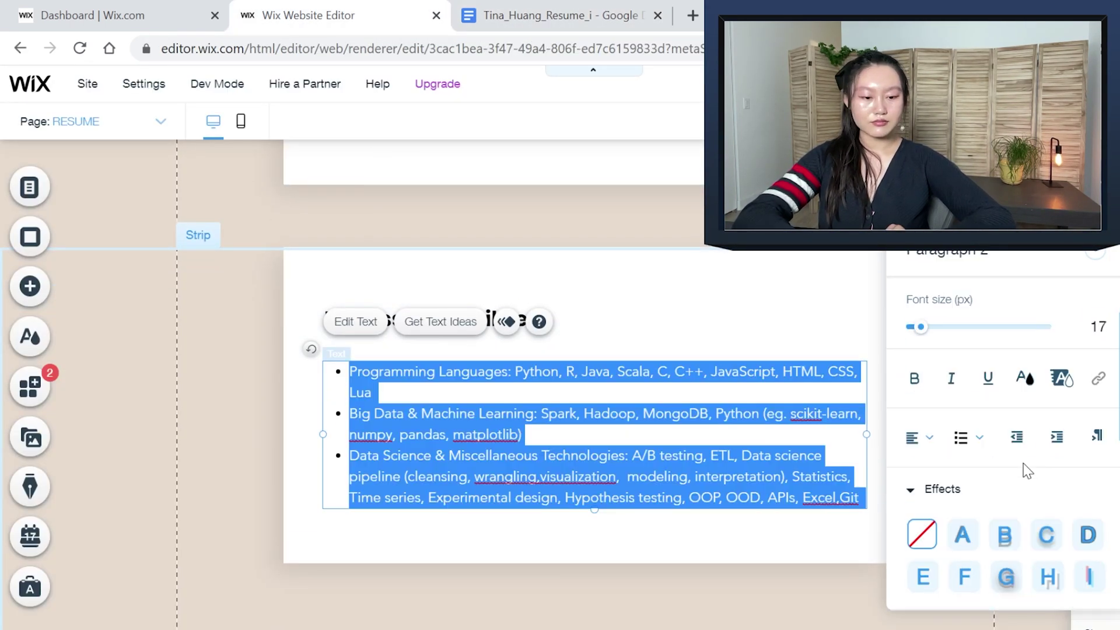
scroll(965, 475, "down", 5)
scroll(1007, 270, "up", 2)
scroll(787, 430, "down", 10)
scroll(786, 426, "down", 10)
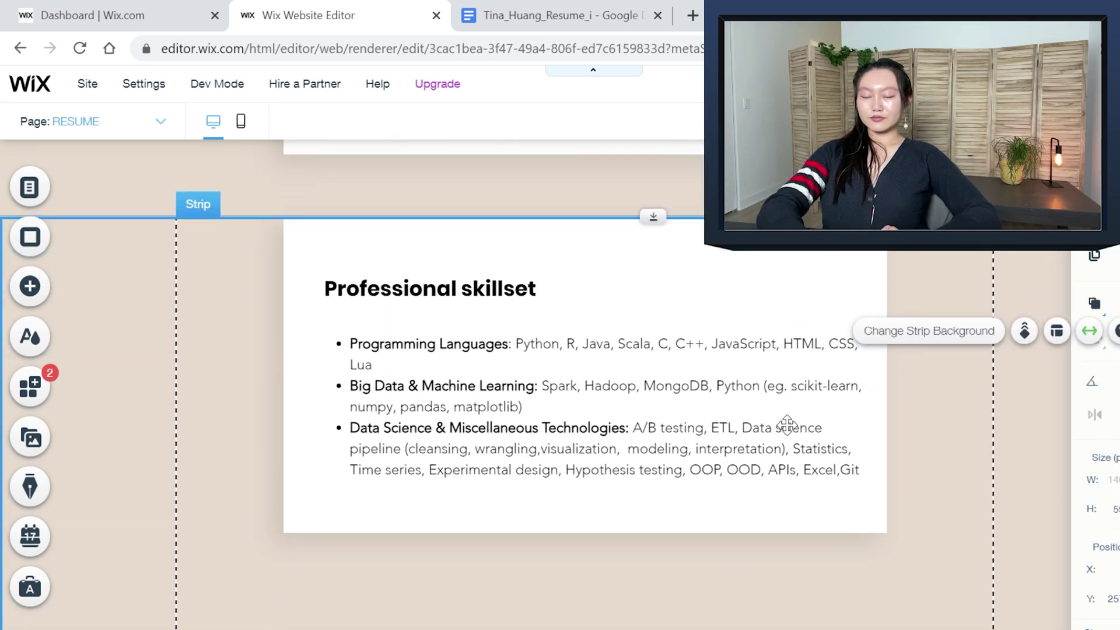
Link the Download CV button to the uploaded resume PDF as a document
scroll(921, 481, "up", 8)
scroll(922, 481, "down", 3)
scroll(921, 480, "down", 3)
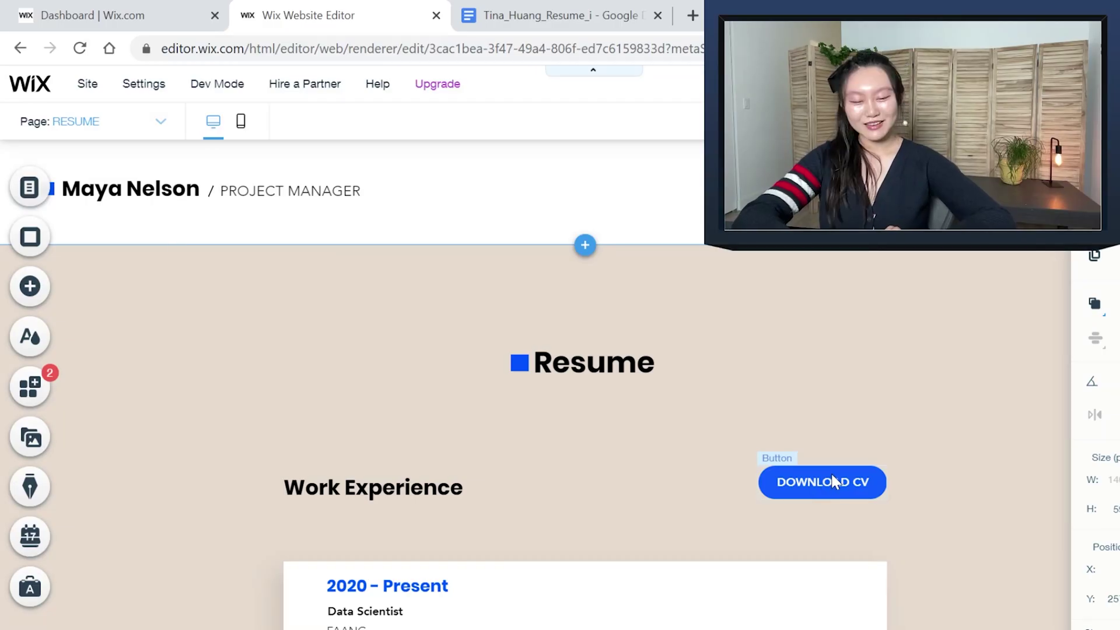
left_click(831, 473)
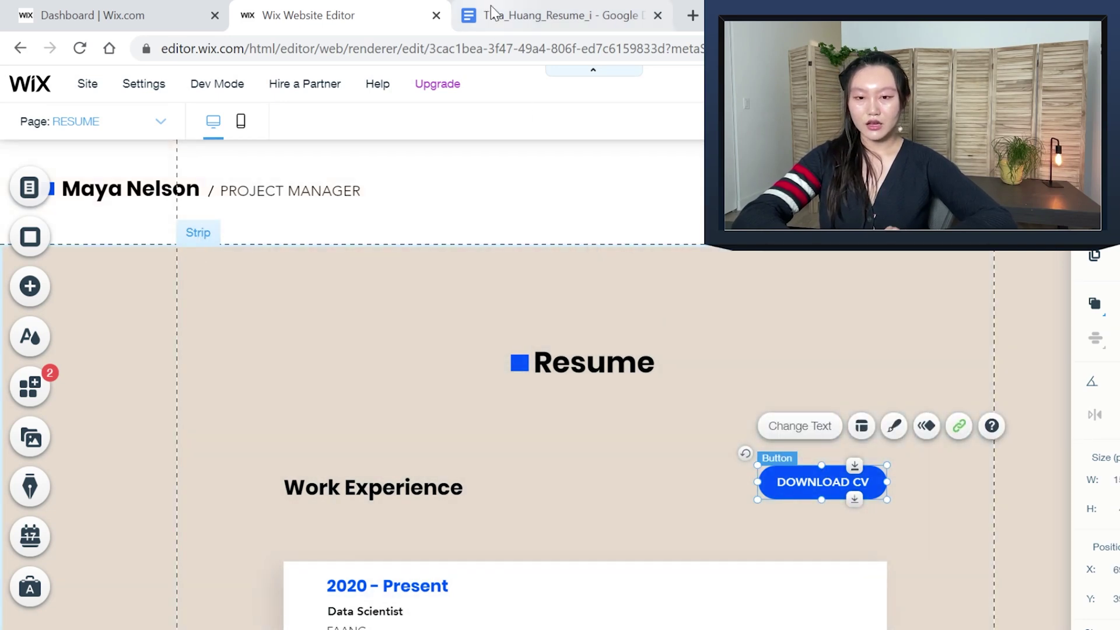
left_click(959, 427)
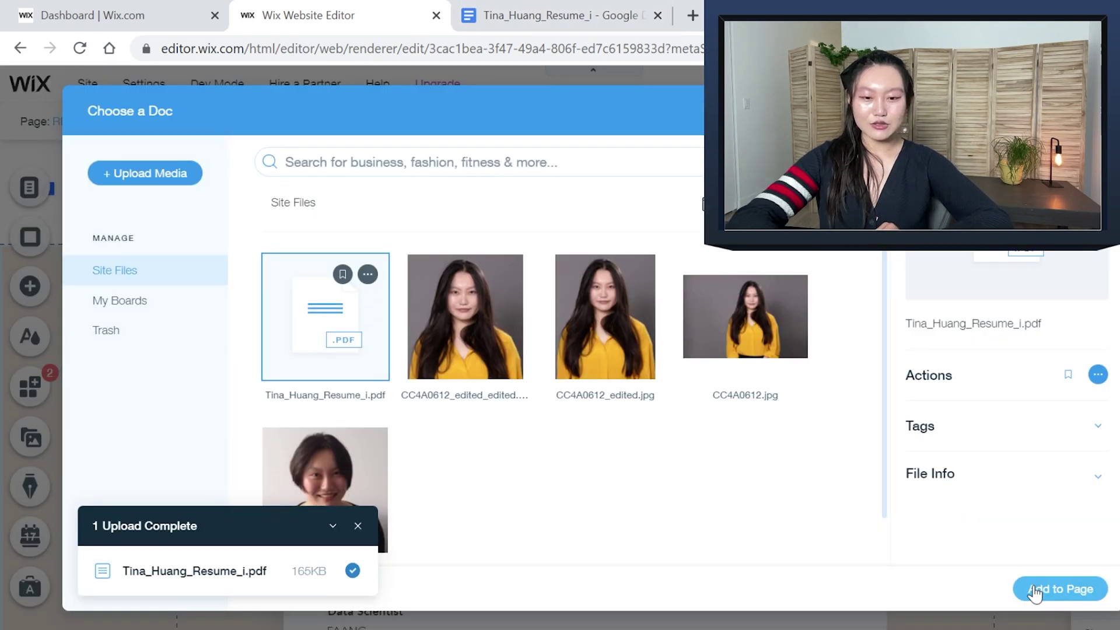
left_click(1034, 590)
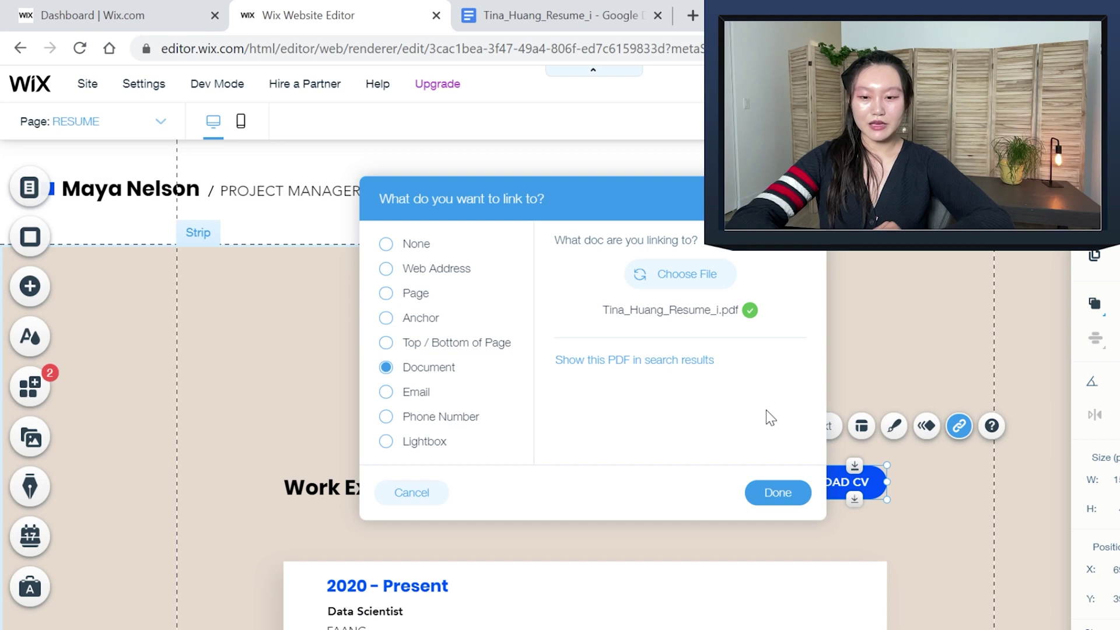
left_click(753, 494)
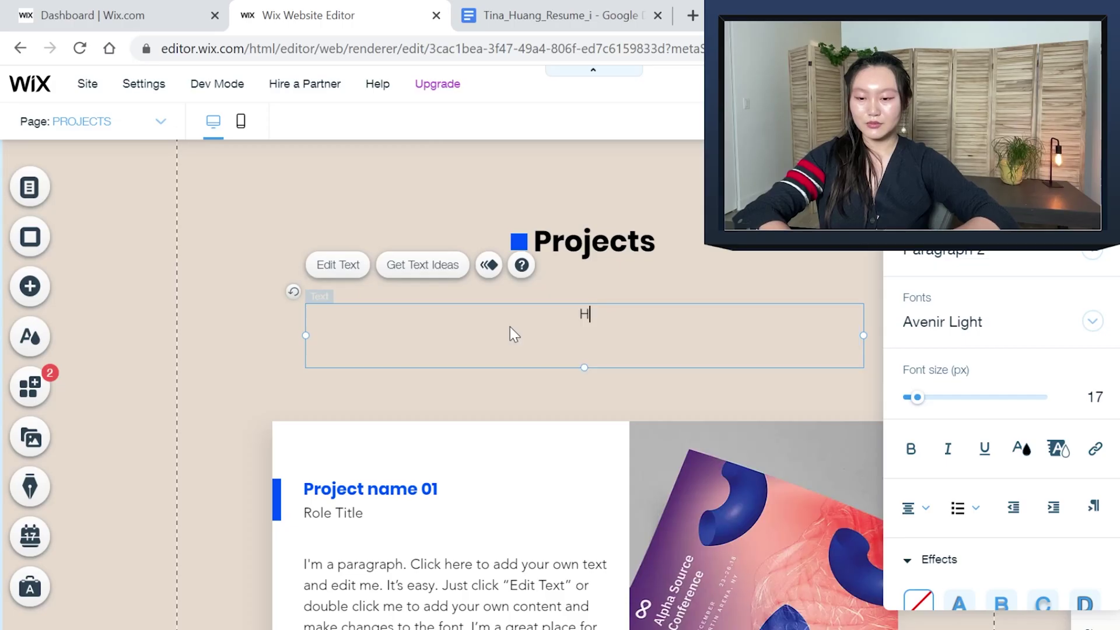
Replace the intro under the Projects heading with "Here are some projects that I've worked on and am currently working" on
type("ere are some")
key("BackSpace")
key("BackSpace")
type("ome projects that")
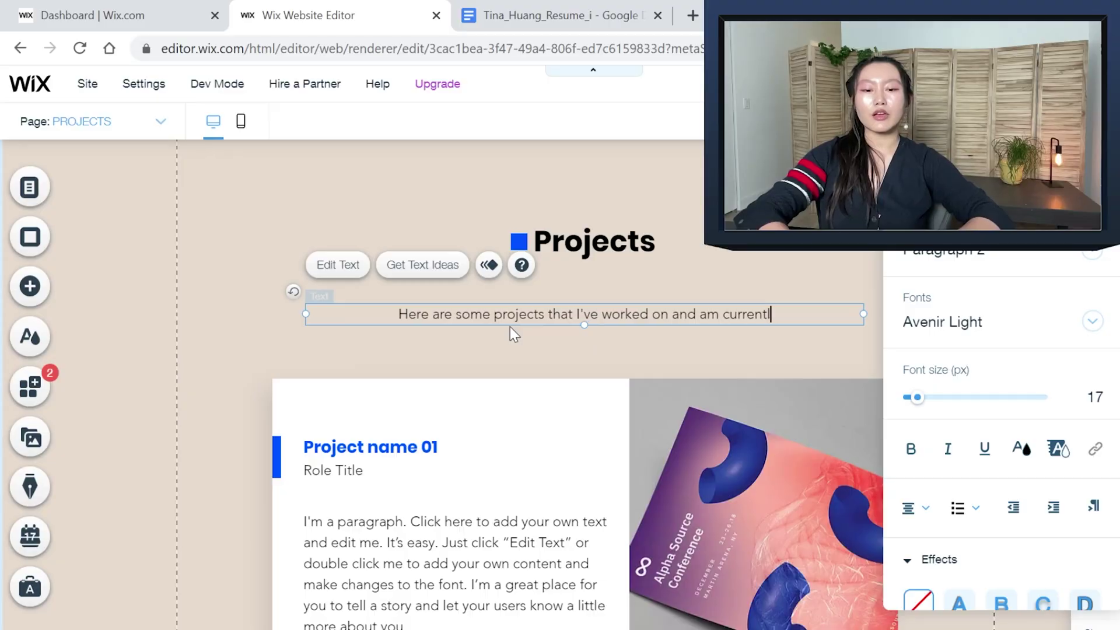
type("ly worki")
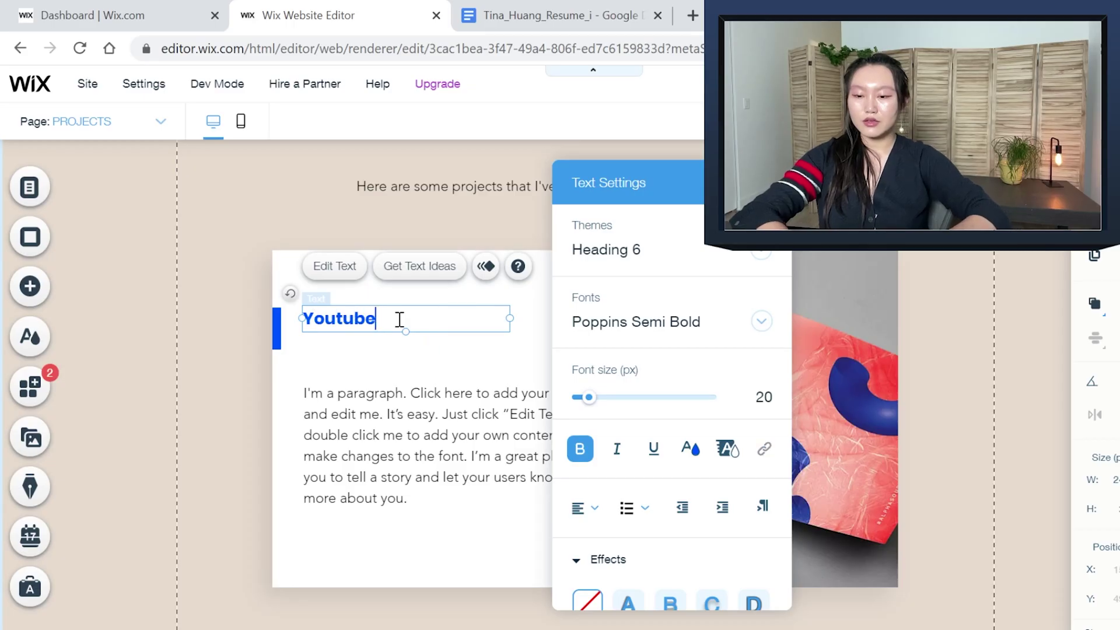
Set the first project's title to "Youtube Comments Sentiment Analysis"
type("Sentime")
key("BackSpace")
key("BackSpace")
key("BackSpace")
key("BackSpace")
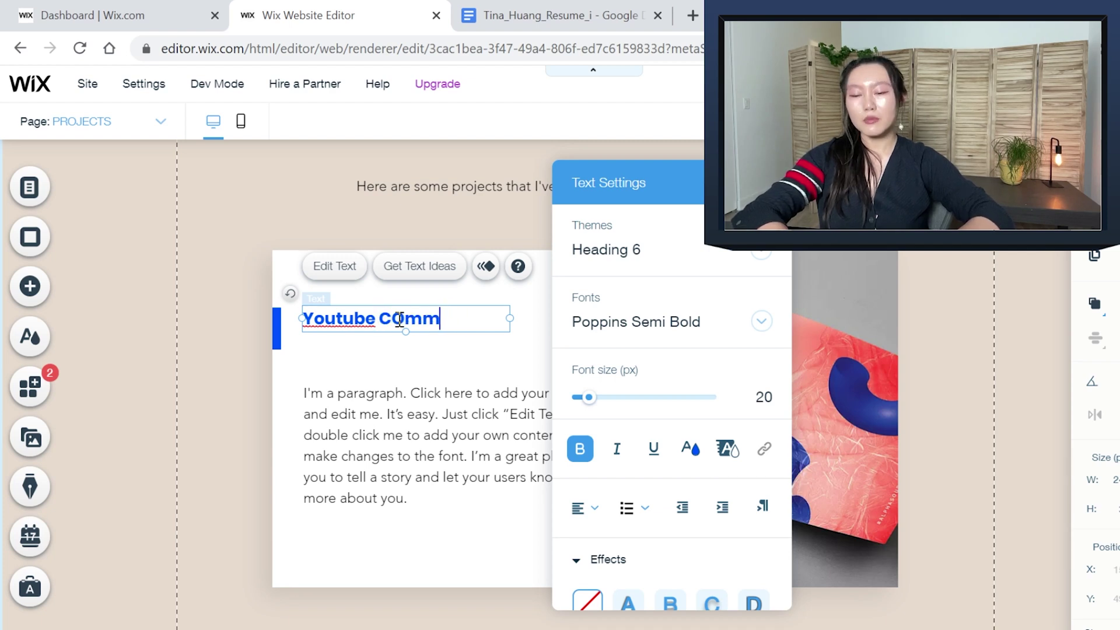
type("ntiment Analysis")
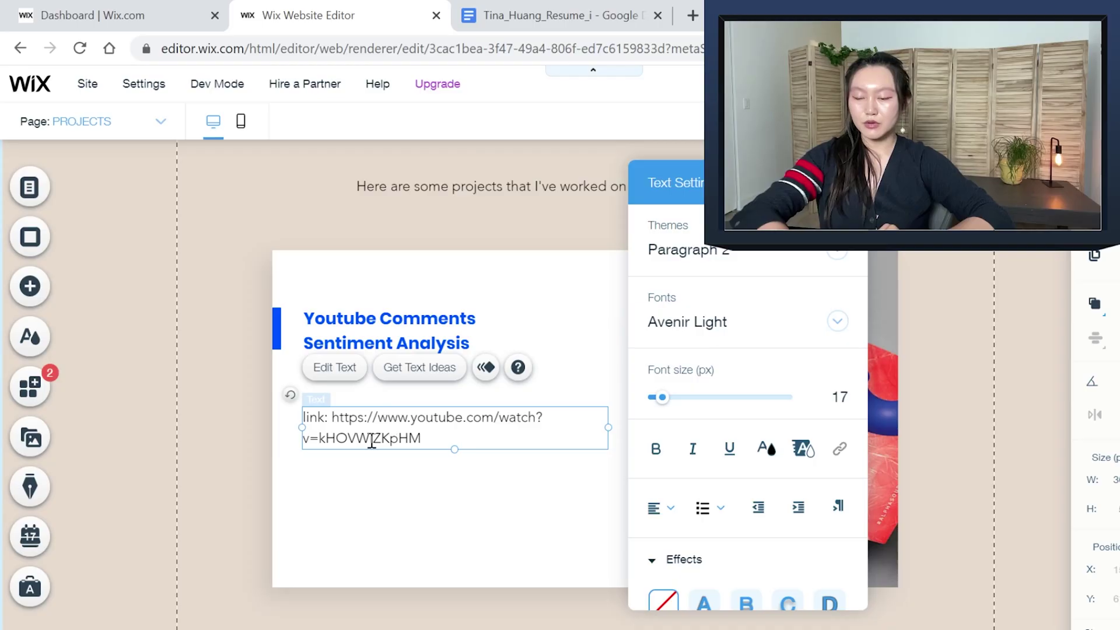
Add "I did some sentiment analysis on comments of different videos and channels. Check out the video I made!" above the first project's link
left_click(276, 447)
left_click(362, 418)
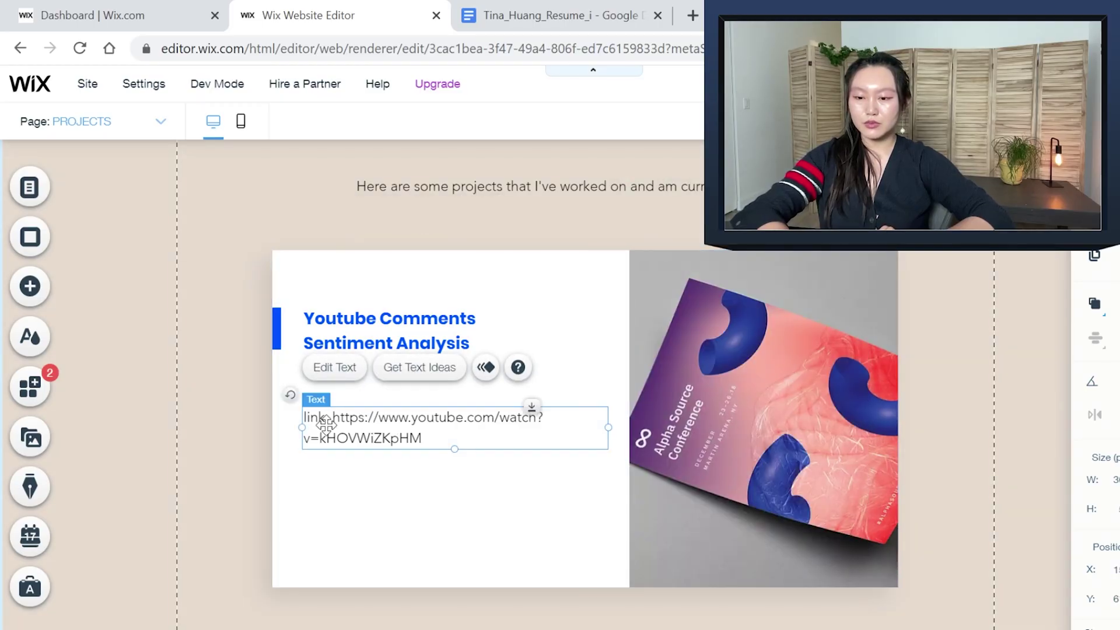
double_click(321, 425)
left_click(308, 417)
key("Return")
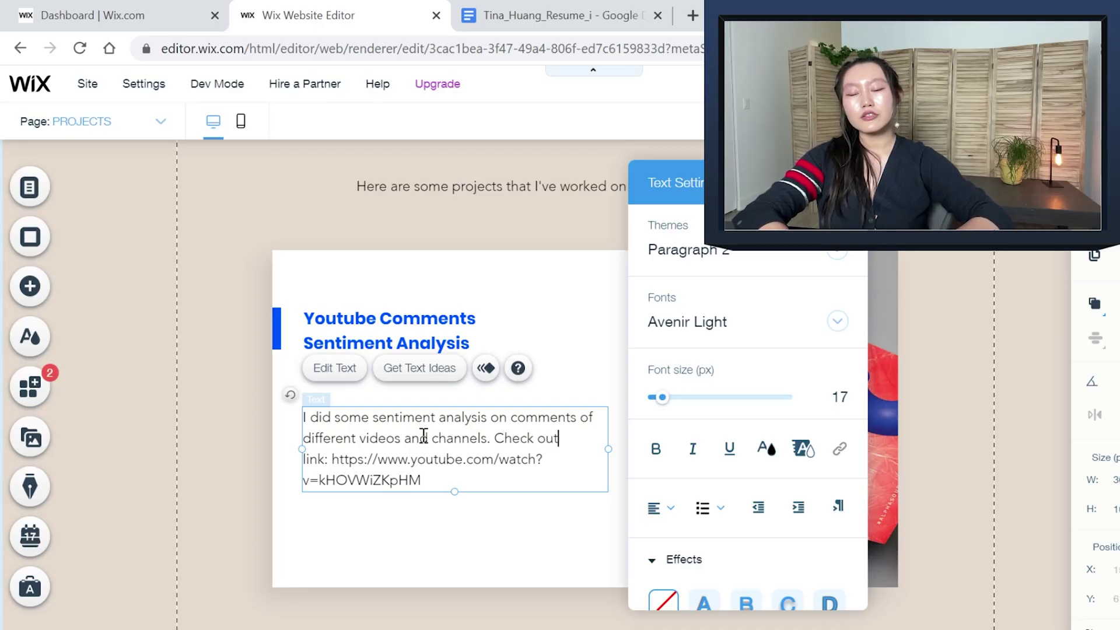
type("e vide")
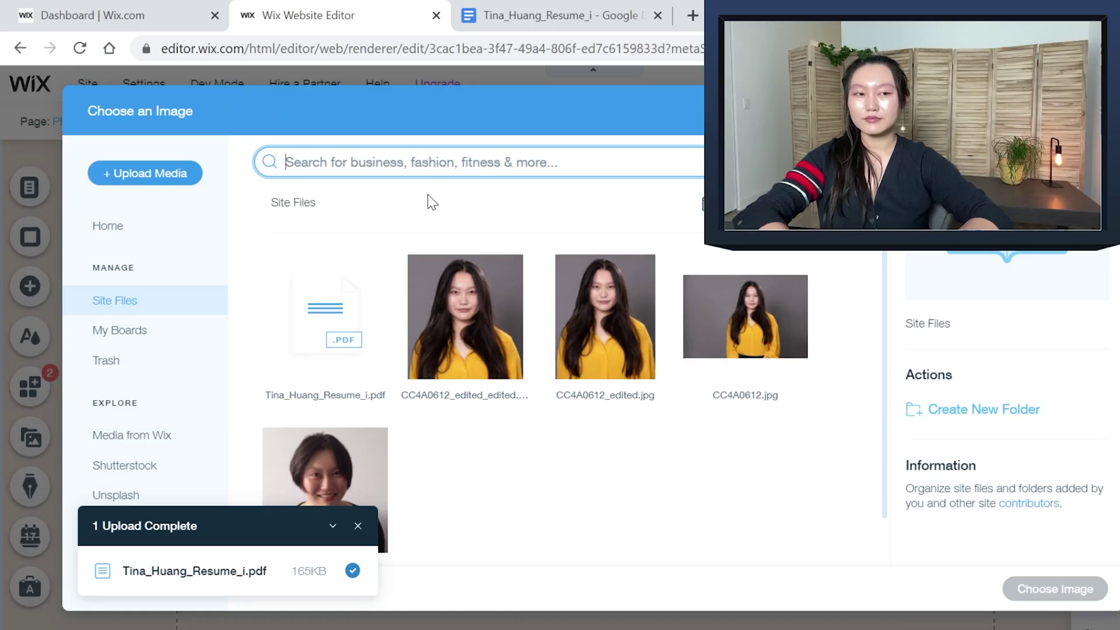
Search the media library for "video" and "youtube", and use the glowing red play-button picture as the first project's image
type("video")
key("Return")
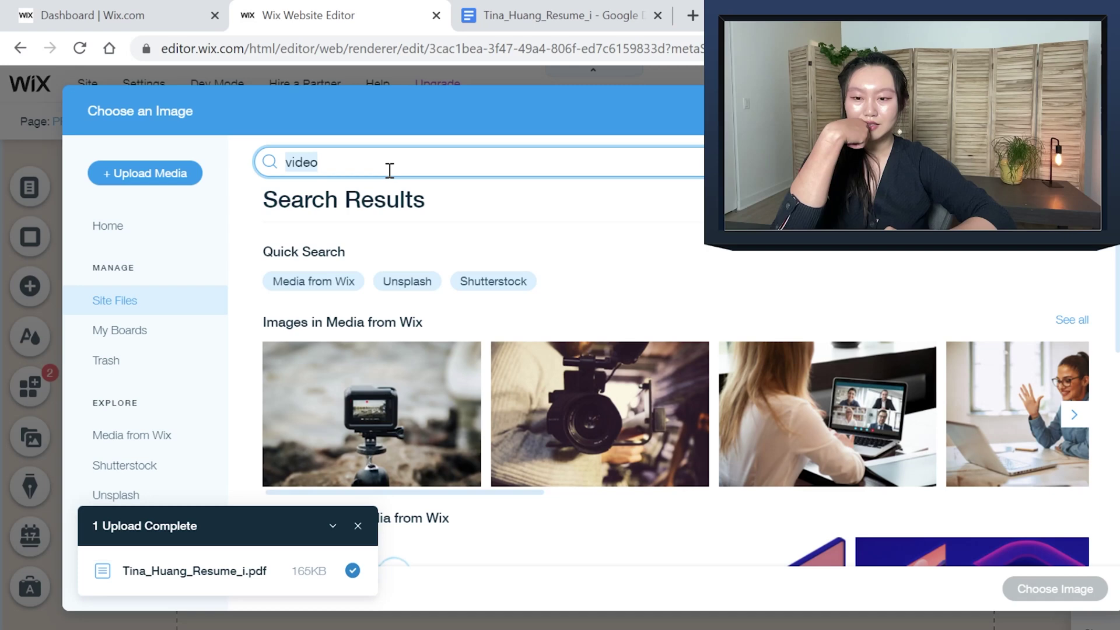
type("youtube")
key("Return")
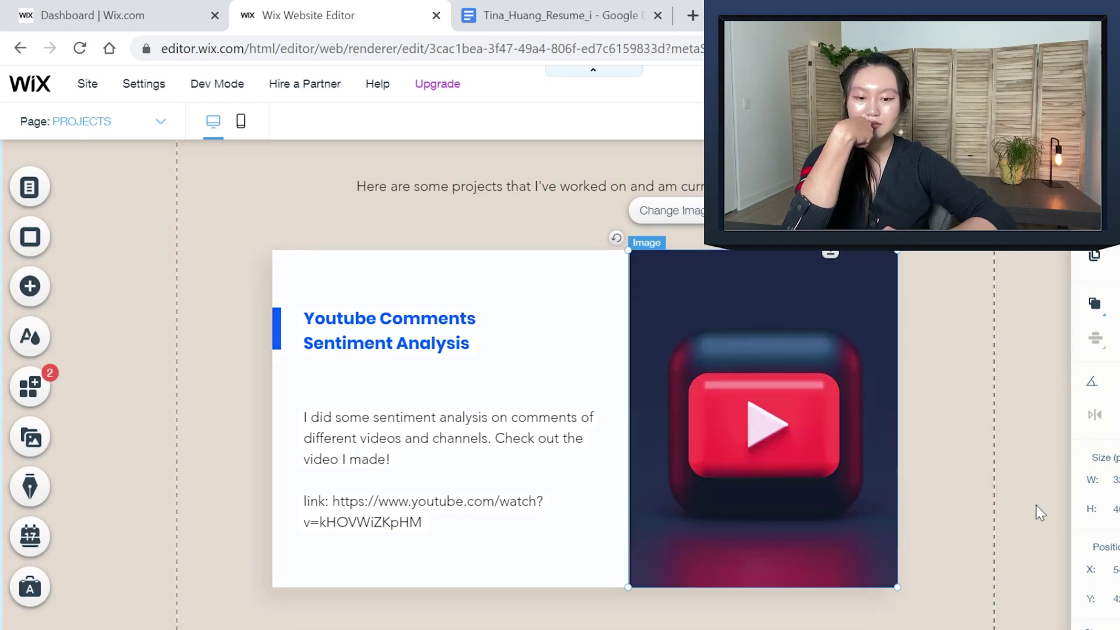
left_click(1036, 505)
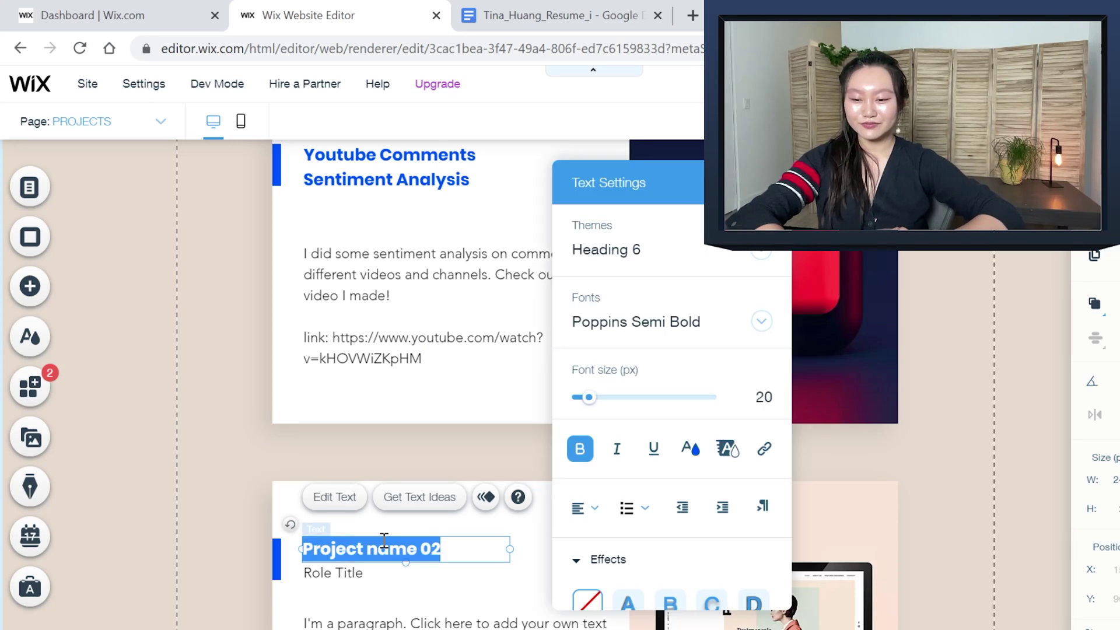
Title the second project "Trading Bot" and clear its role title
type("Trading")
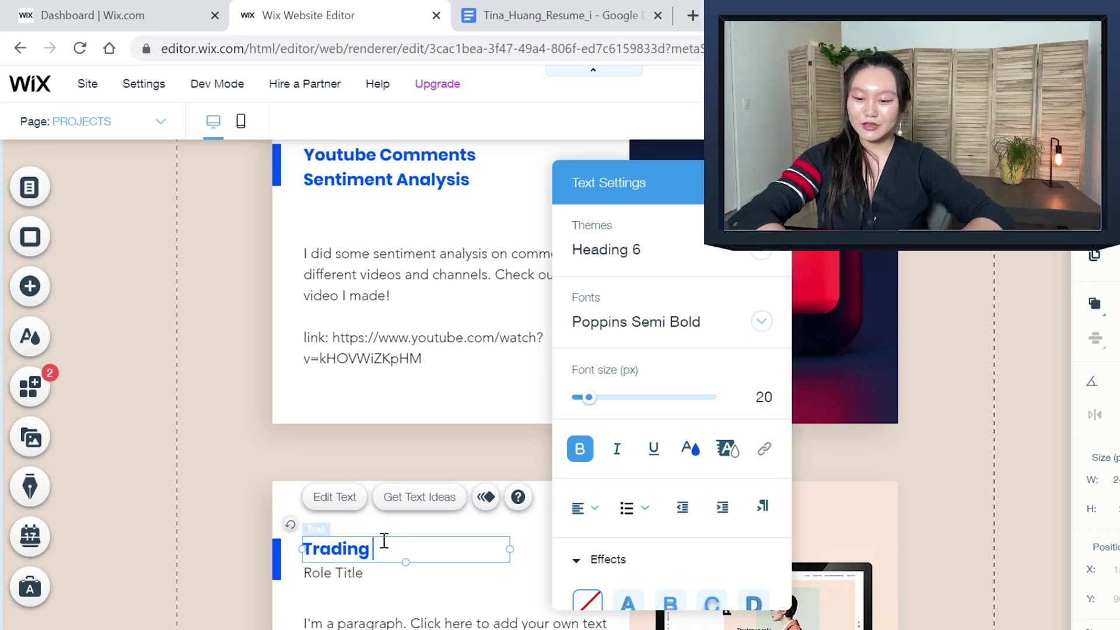
scroll(308, 520, "down", 2)
double_click(362, 452)
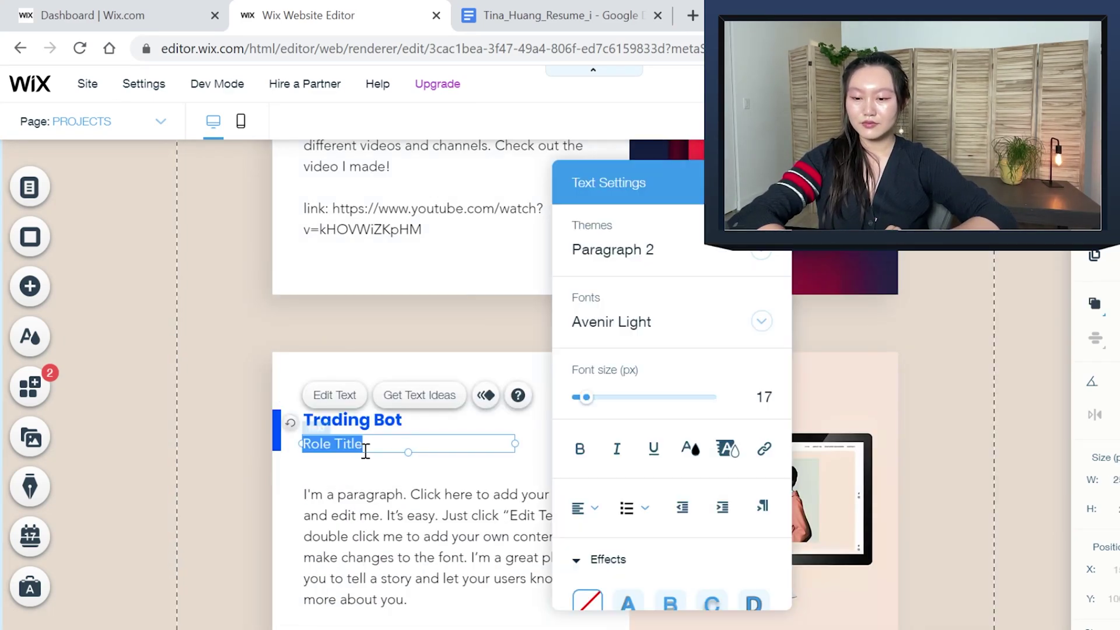
key("BackSpace")
Replace the Trading Bot placeholder paragraph with the collaborator's first name followed by "and I made a trading bot live! Check out the livestream!"
scroll(362, 453, "down", 2)
double_click(487, 395)
key("ctrl+a")
key("BackSpace")
key("ctrl+v")
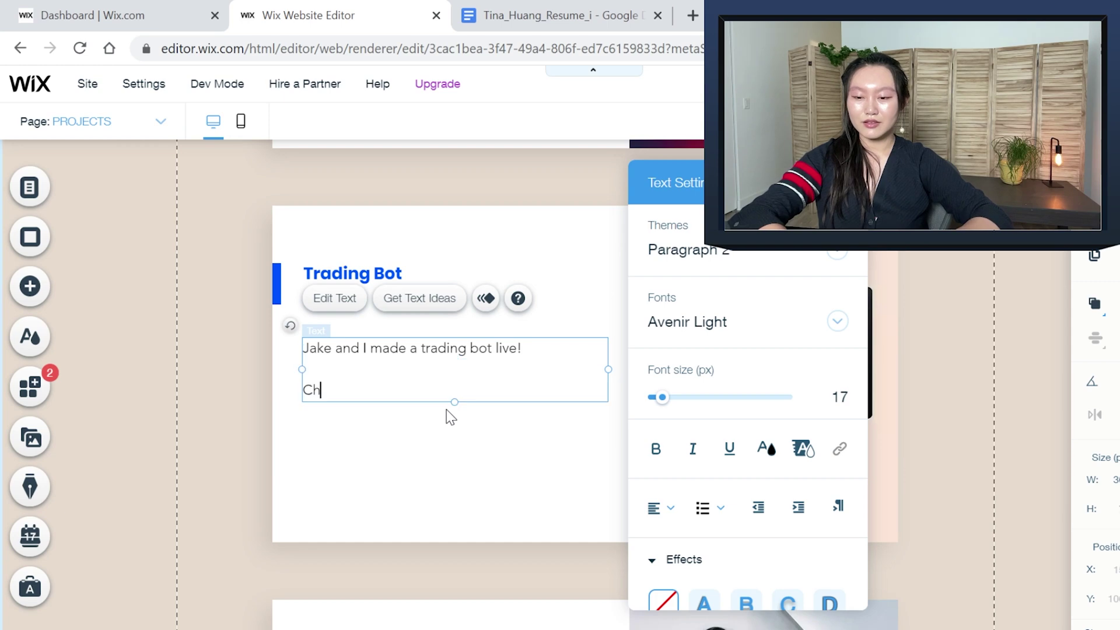
key("Return")
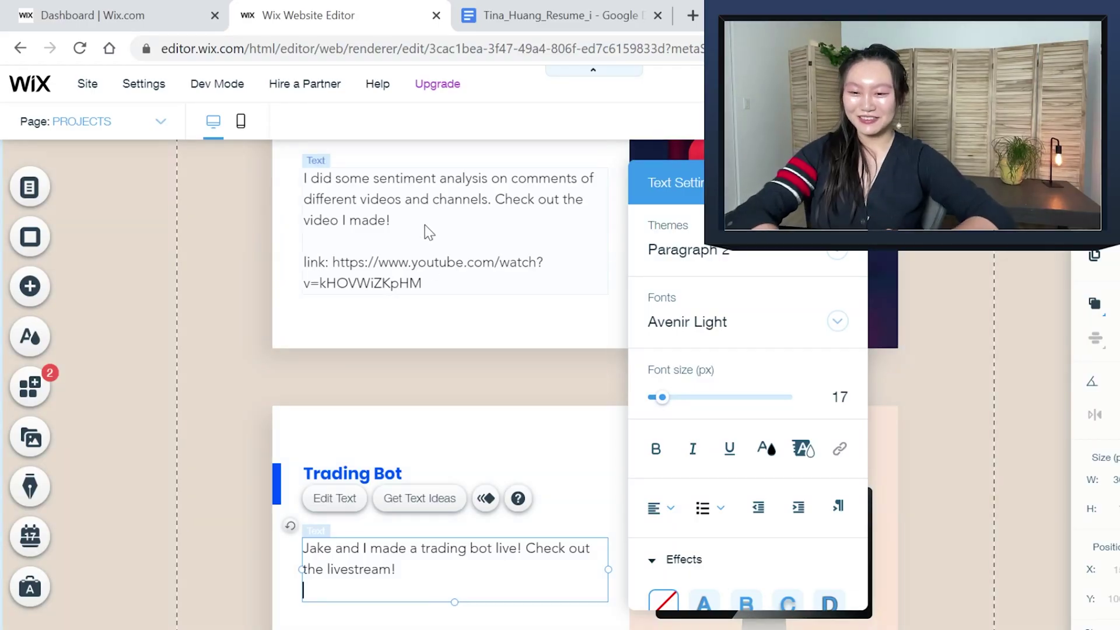
Change the exclamation marks after "video I made" and "the livestream" in the first two project descriptions to periods
scroll(424, 227, "down", 1)
double_click(415, 213)
left_click(394, 204)
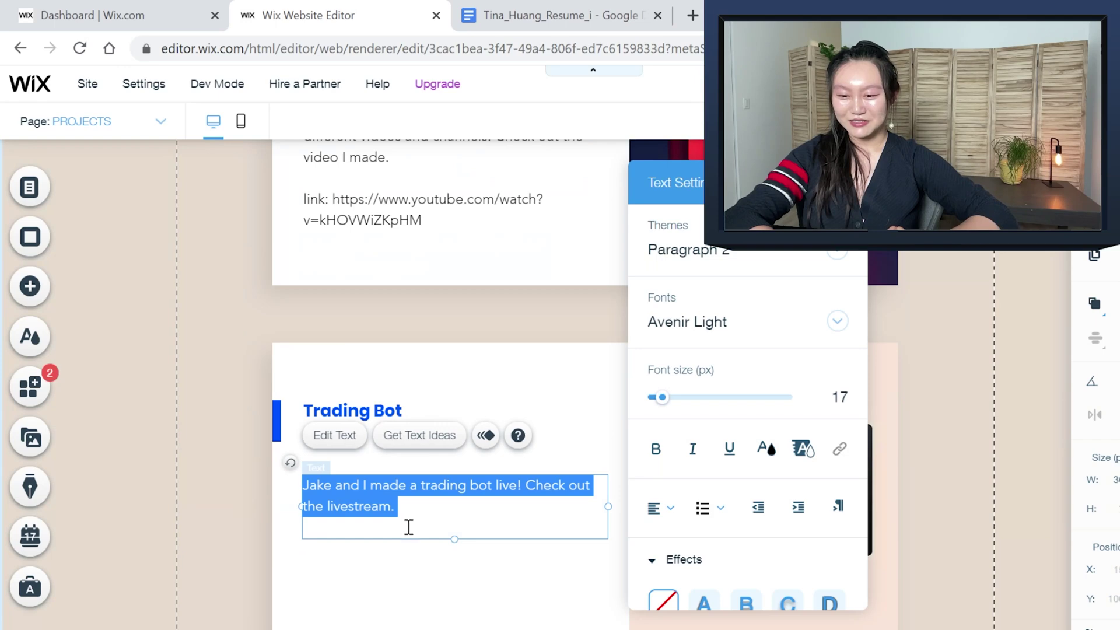
Add a blank line and a "link" line below the Trading Bot description
left_click(408, 526)
key("Return")
key("Return")
type("link")
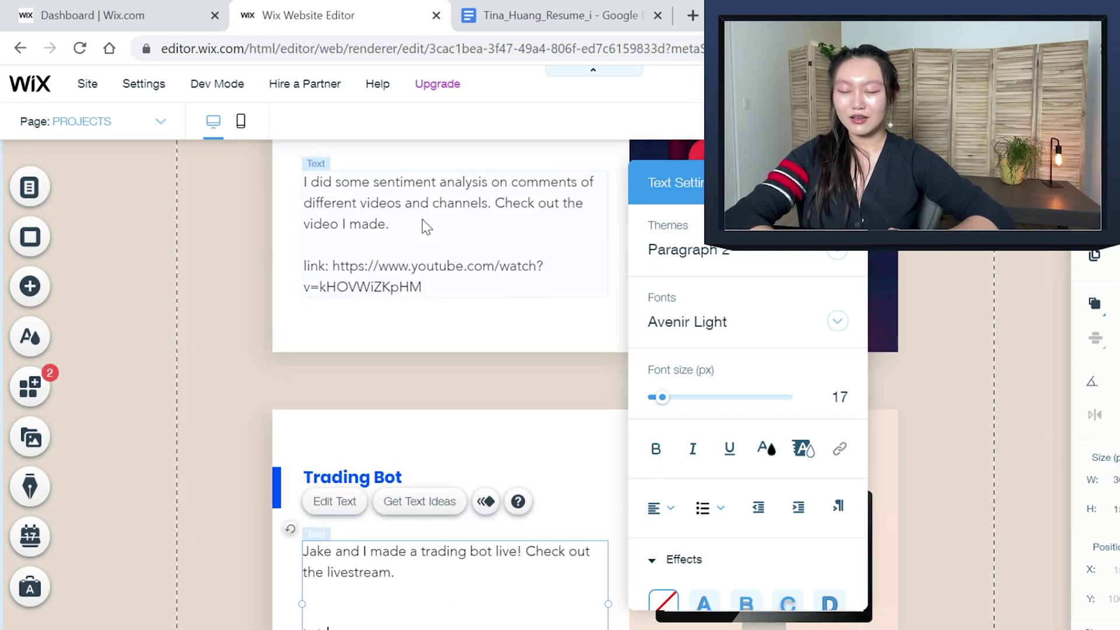
Replace the link line in the first project's description with "click here for video."
left_click(435, 292)
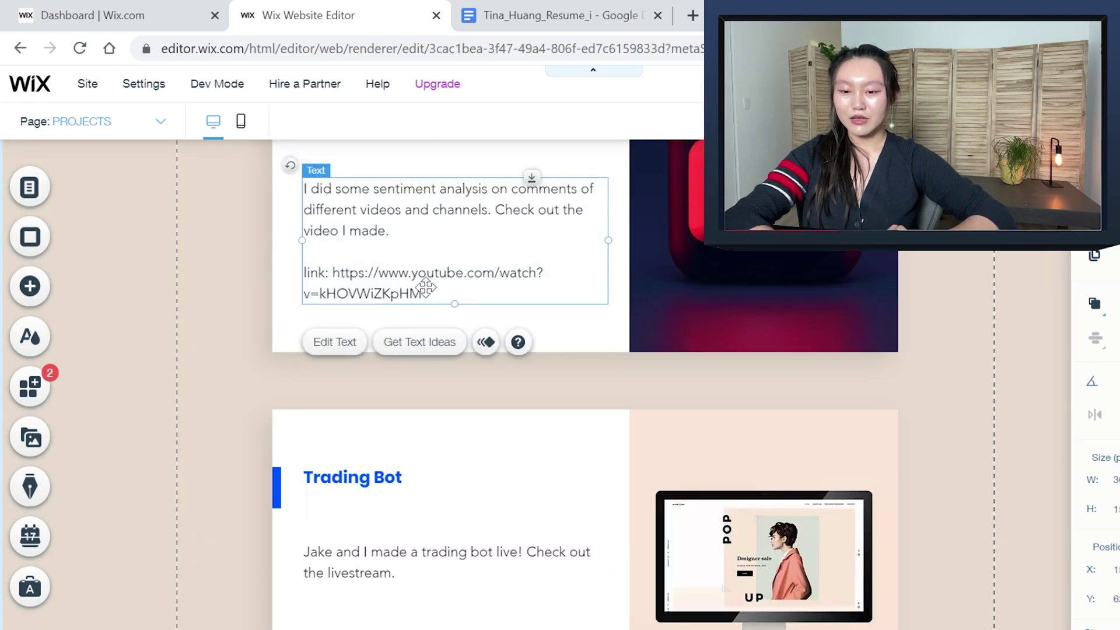
triple_click(426, 289)
key("BackSpace")
key("BackSpace")
key("BackSpace")
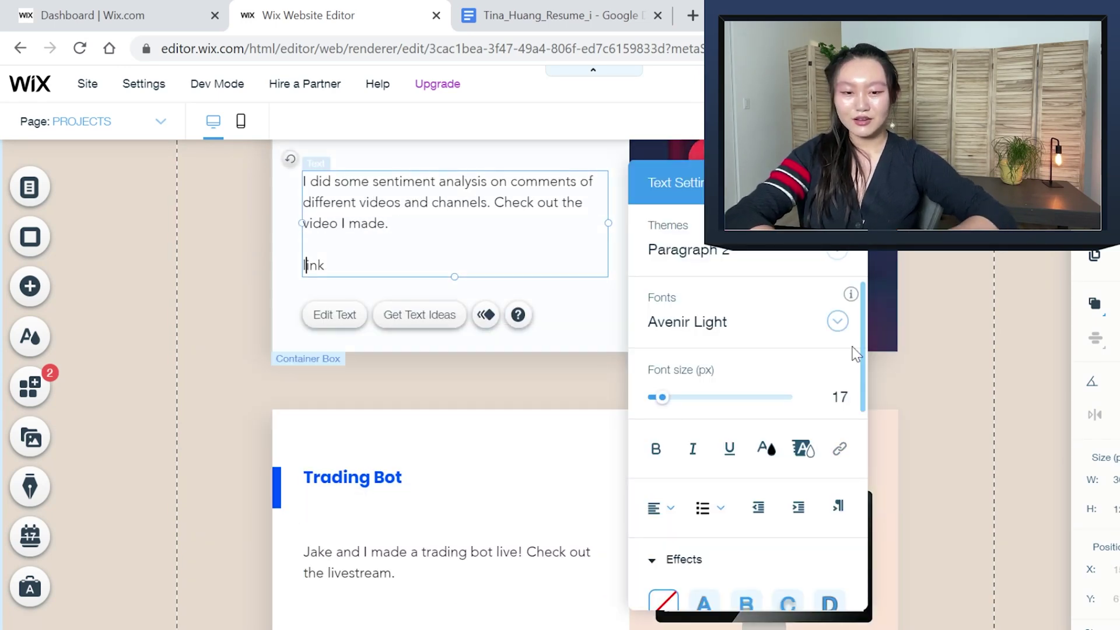
left_click(324, 277)
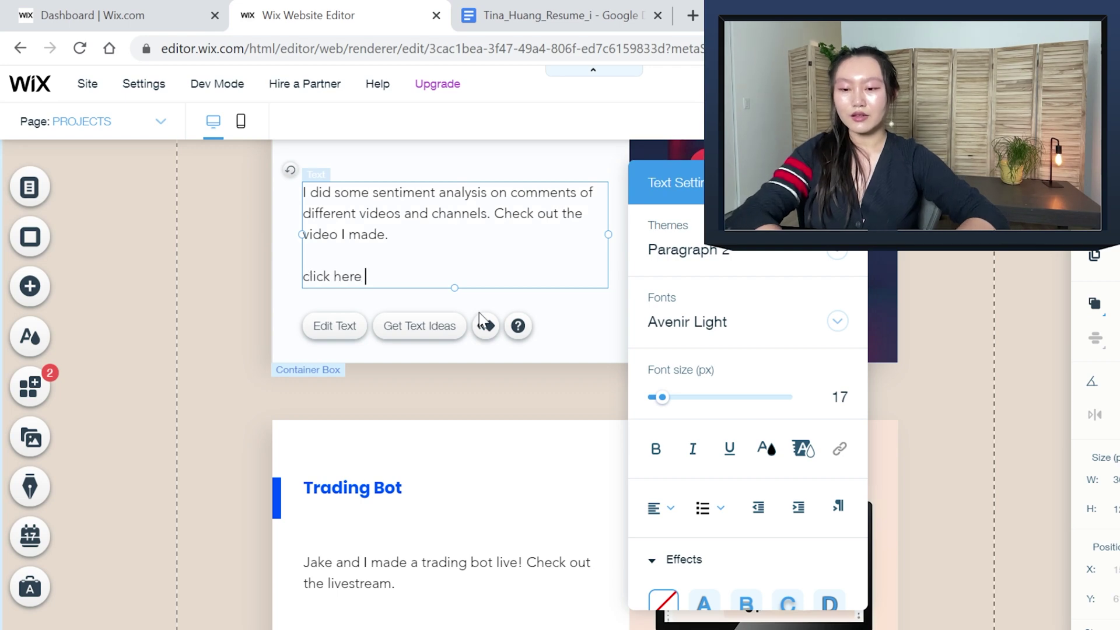
scroll(734, 465, "down", 4)
scroll(734, 458, "up", 4)
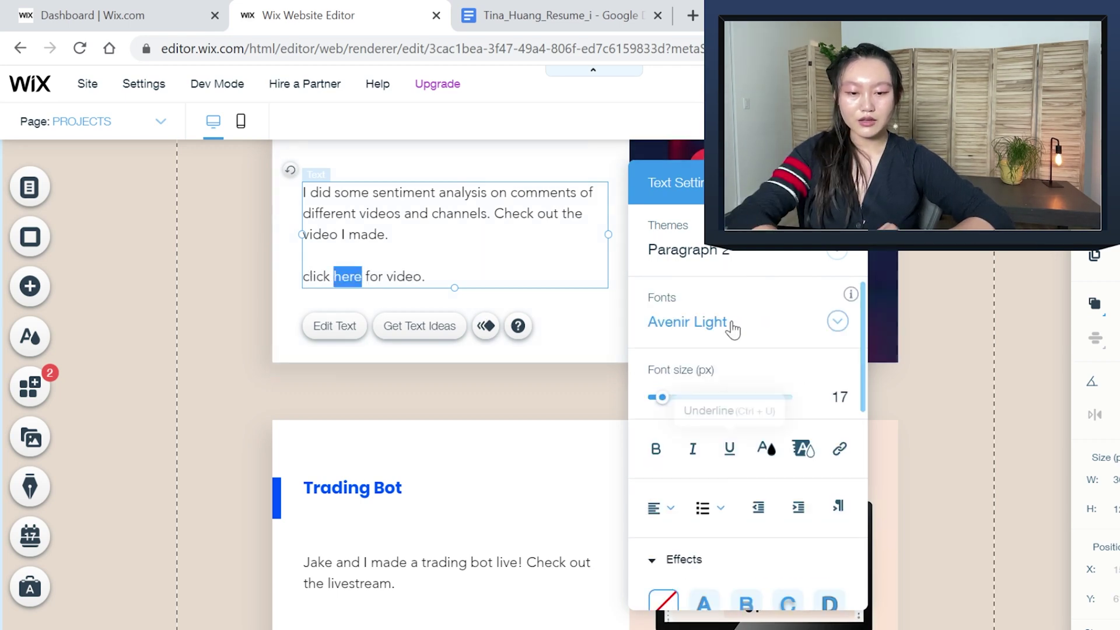
Link the word "here" in the first project's description to the copied video web address
left_click(839, 449)
left_click(400, 267)
key("ctrl+v")
left_click(777, 490)
left_click(426, 539)
scroll(427, 539, "down", 1)
double_click(335, 590)
type("click here for video.")
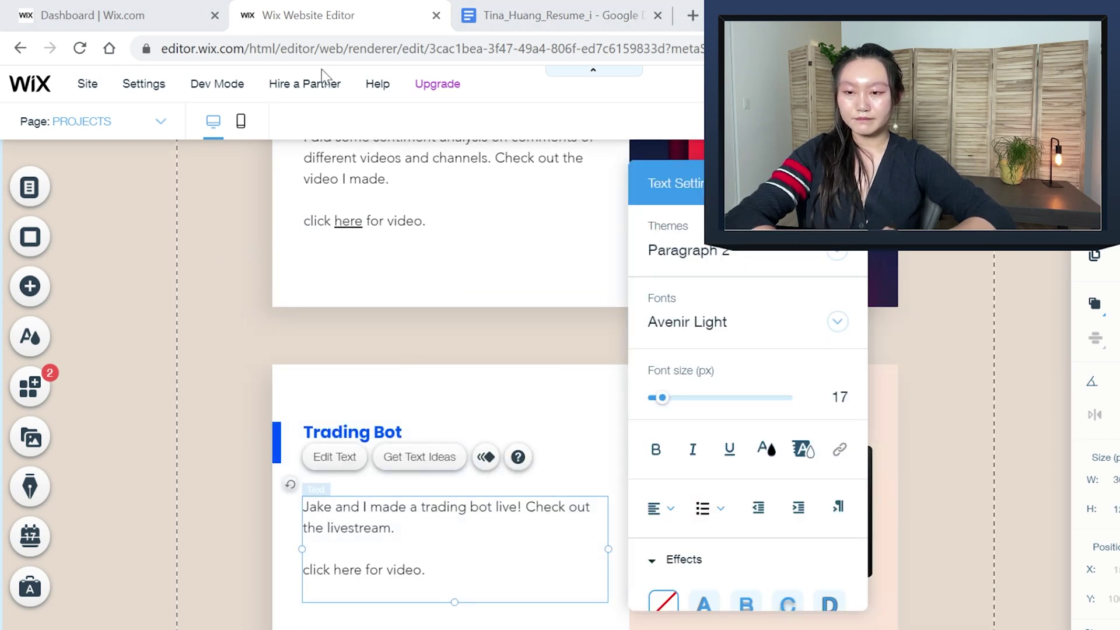
double_click(347, 570)
left_click(839, 448)
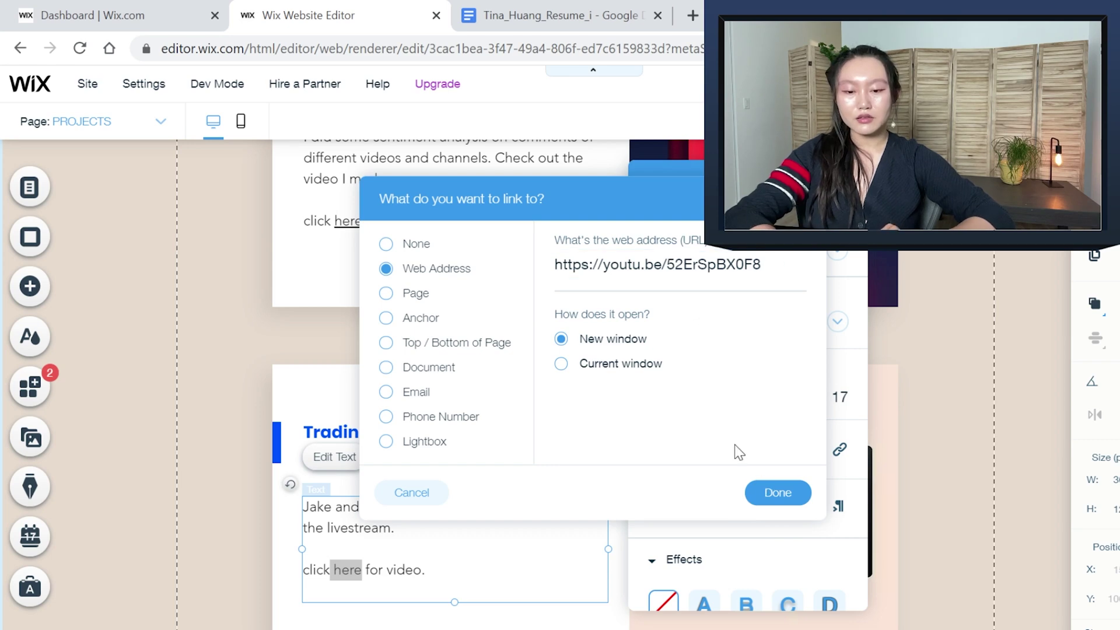
left_click(778, 492)
Start replacing the Trading Bot project's image and search the media library for "robot"
scroll(778, 492, "down", 3)
left_click(758, 350)
left_click(671, 541)
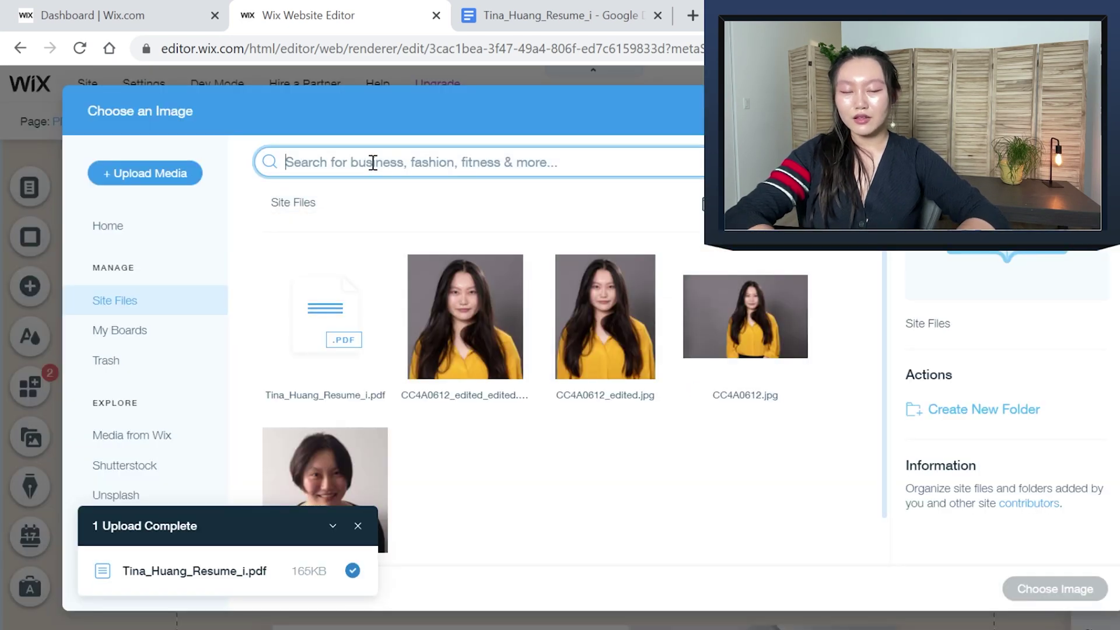
type("robot")
key("ctrl+a")
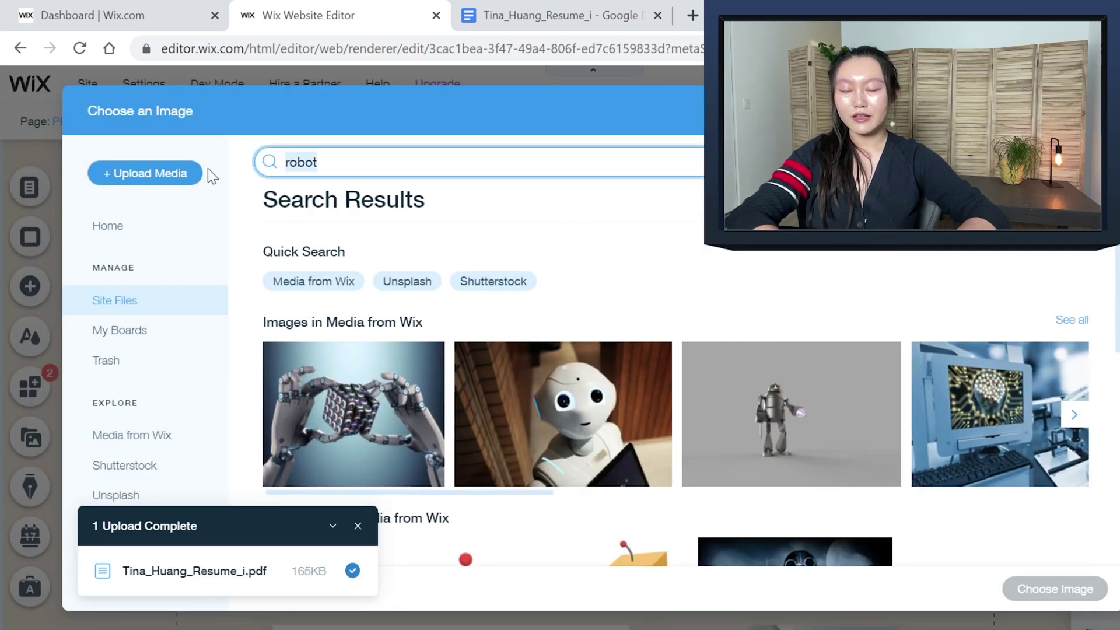
Search the media library for "stock market" and browse the pictures for a Trading Bot project image
type("stock market")
scroll(839, 474, "down", 5)
scroll(783, 316, "up", 4)
scroll(783, 317, "down", 5)
left_click(458, 522)
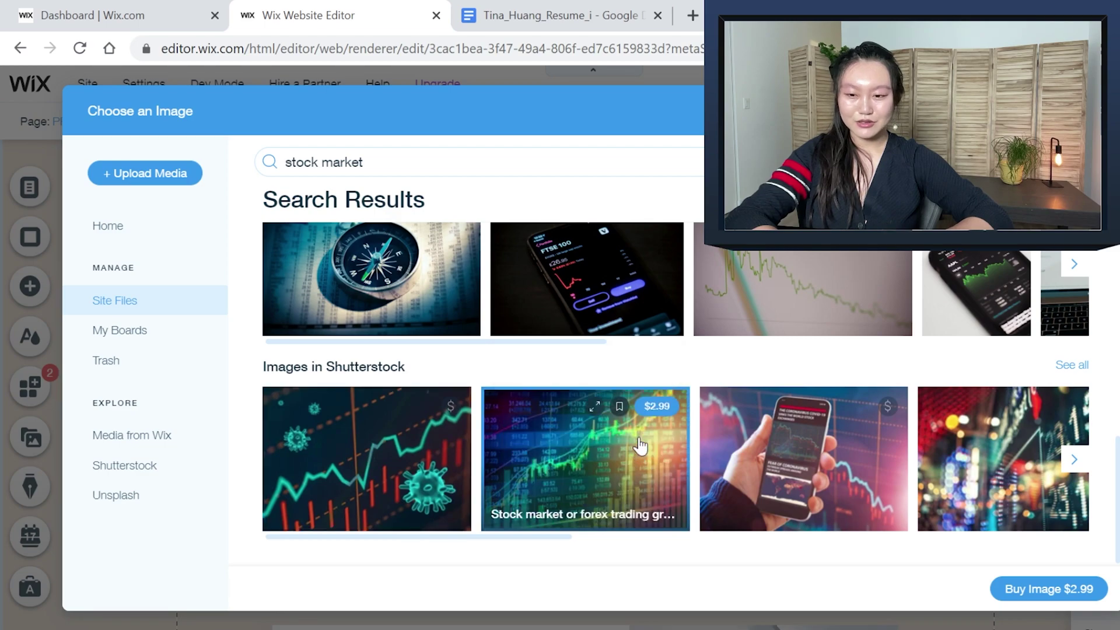
scroll(637, 445, "up", 5)
left_click(1074, 354)
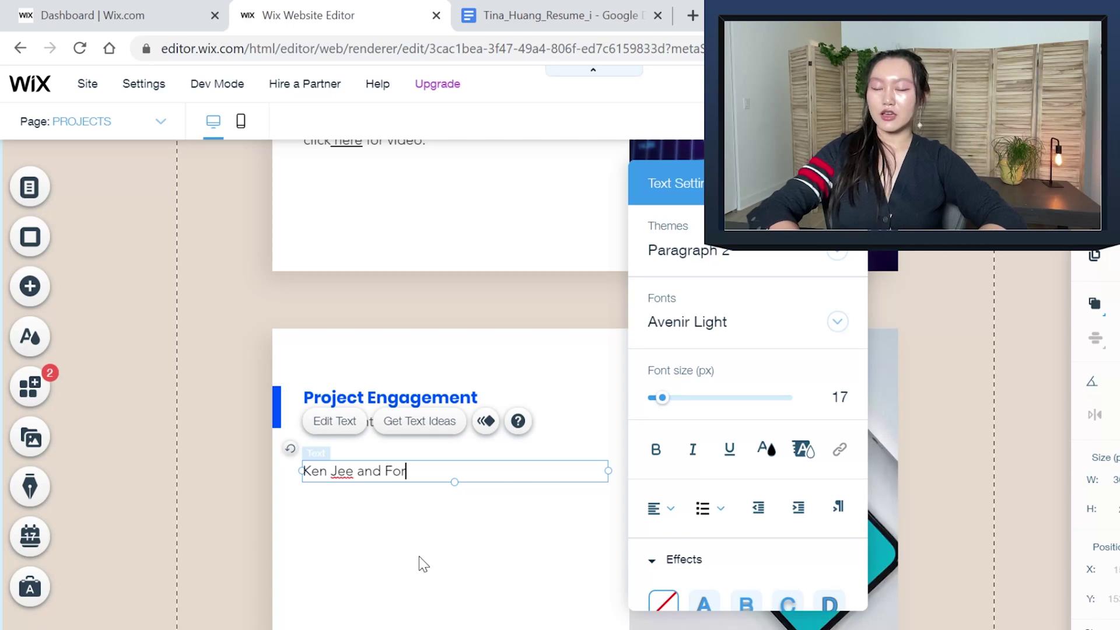
Write the third project's description as the two collaborators' names followed by "and I are working on a youtube comments leaderboard."
key("BackSpace")
key("BackSpace")
key("BackSpace")
key("BackSpace")
key("BackSpace")
key("BackSpace")
key("BackSpace")
type(", Forrest Knight and I are working on a youtube comments leaderboard.")
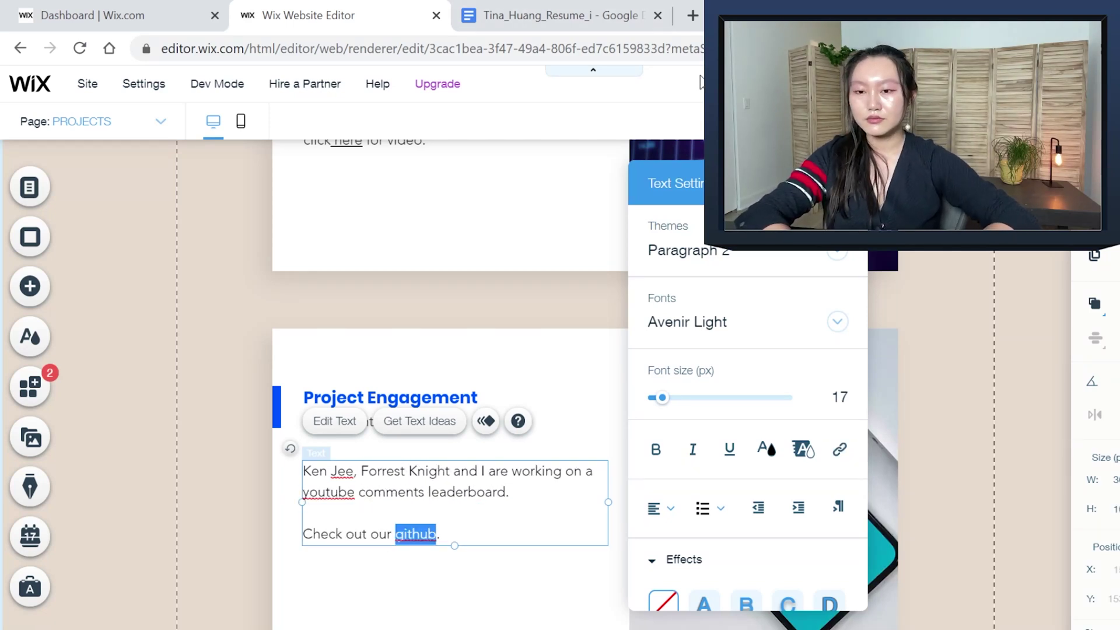
Link the word "progress" in the third project's description to a web address
scroll(542, 387, "up", 5)
scroll(542, 387, "down", 7)
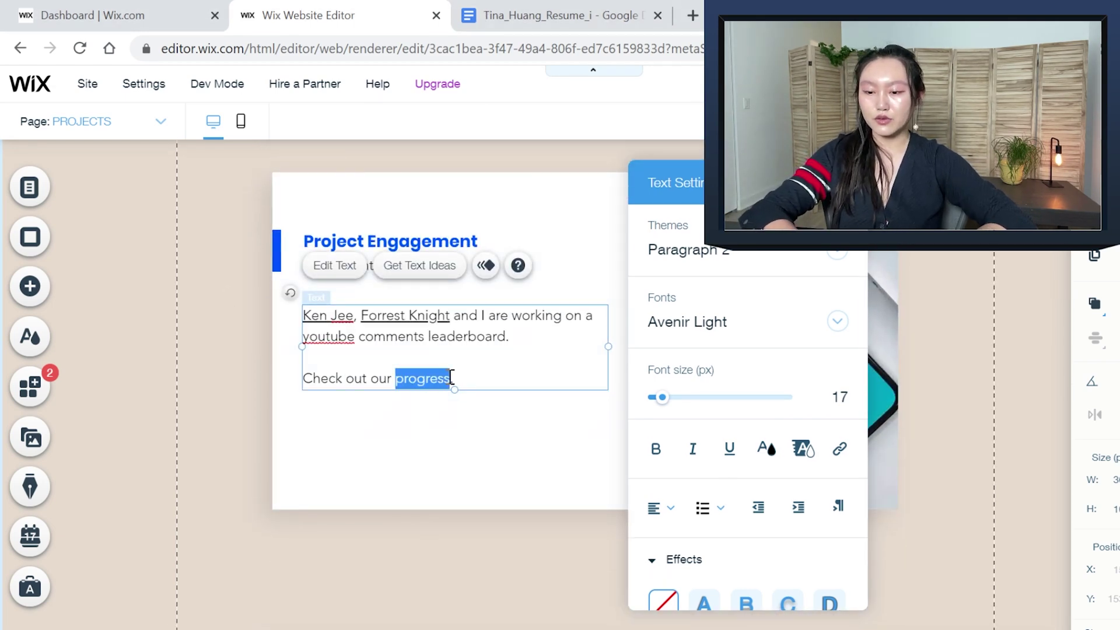
left_click(839, 448)
left_click(383, 264)
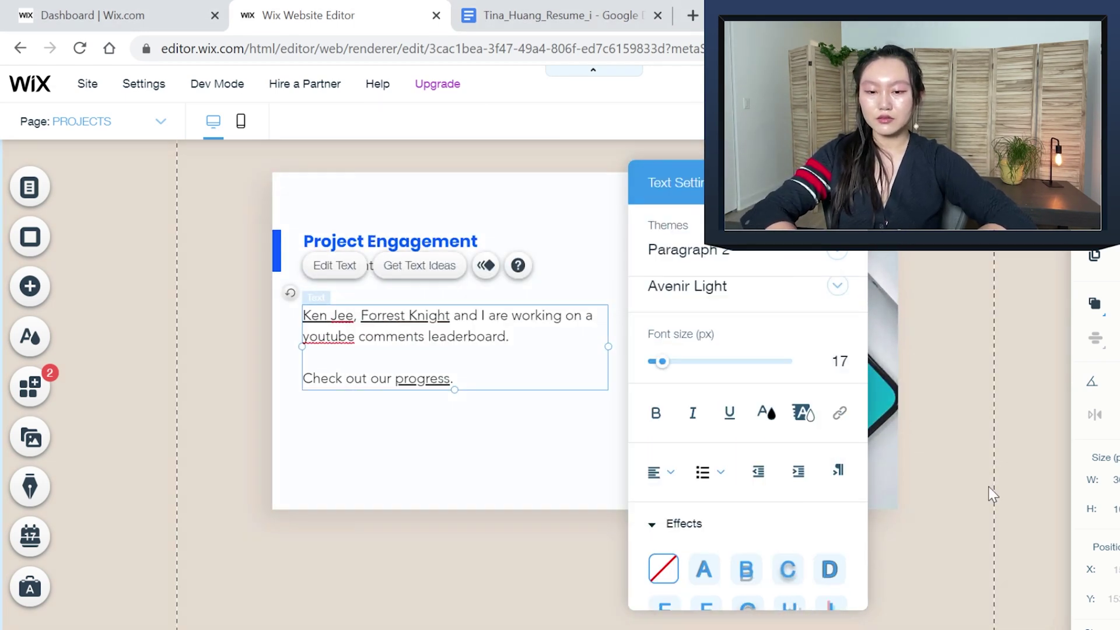
Start replacing the third project's phone image and search the media library for "social media"
double_click(778, 442)
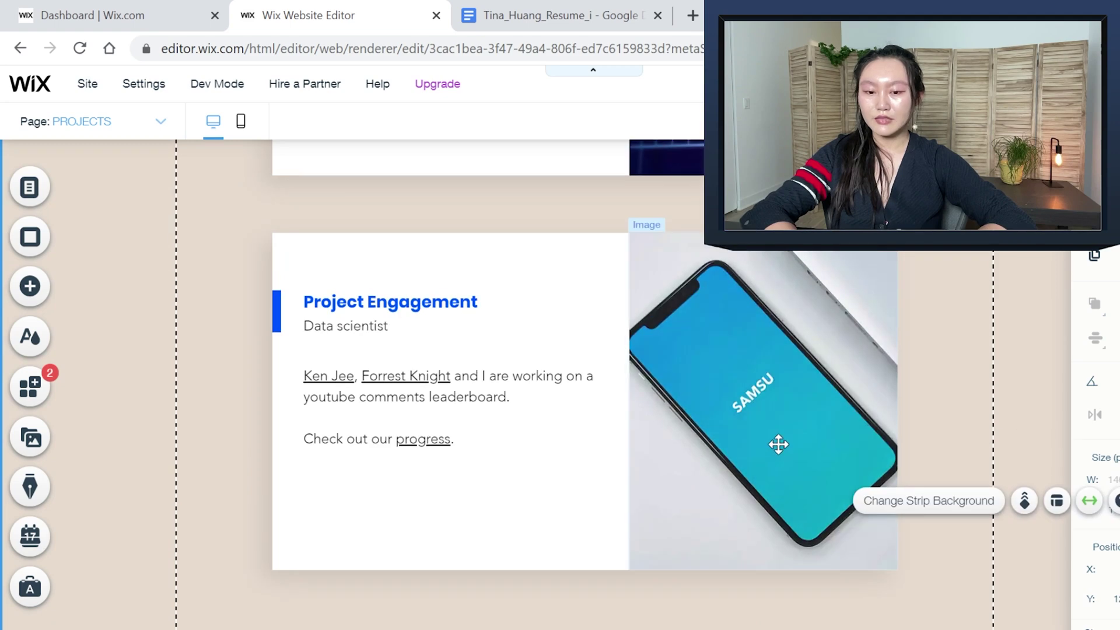
left_click(359, 157)
type("socia")
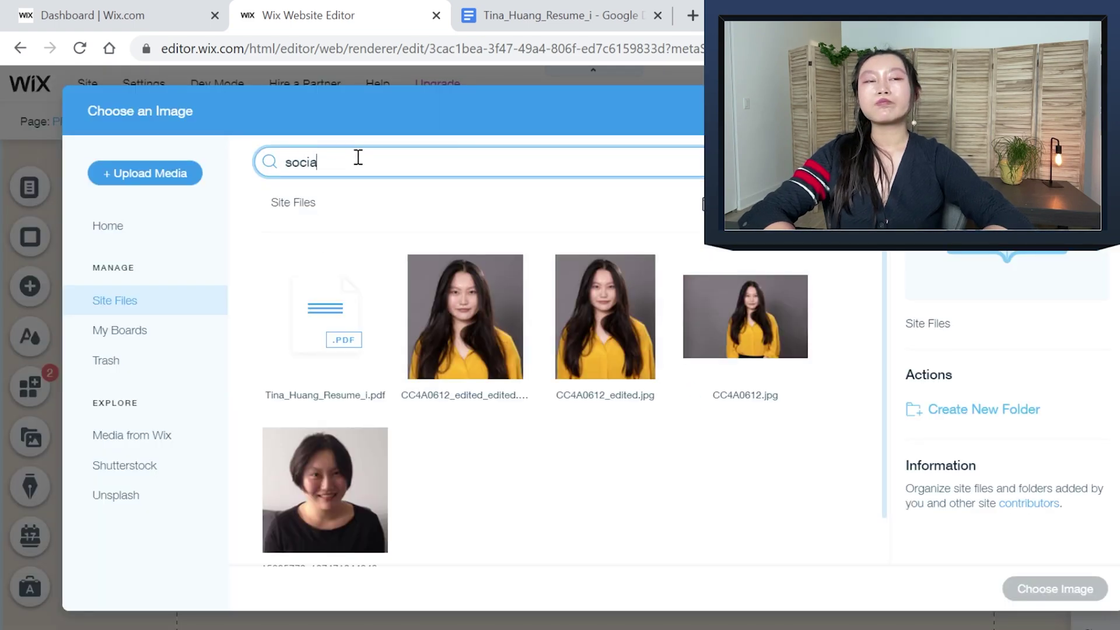
type("l media")
key("Return")
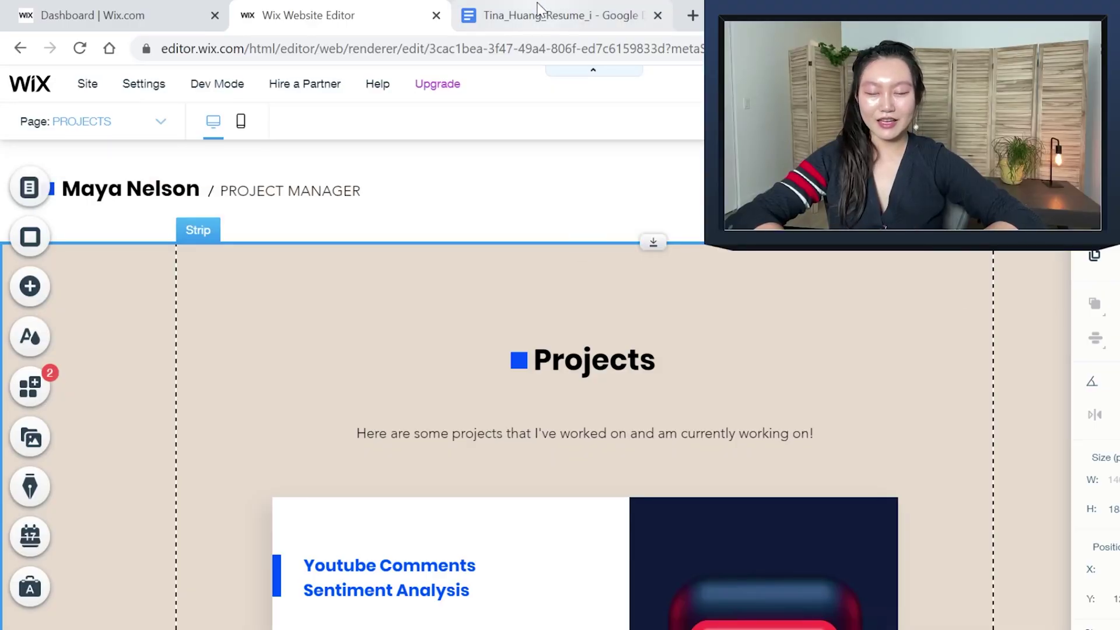
Name the copied Projects page YOUTUBE and delete the old YOUTUBE page listed below it
left_click(525, 15)
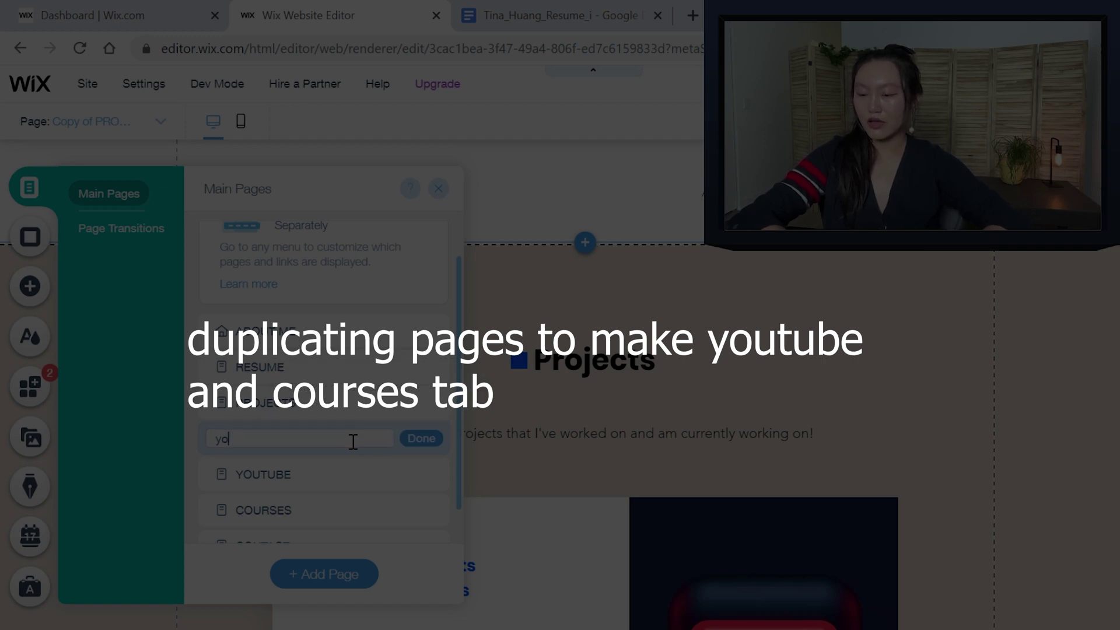
left_click(400, 436)
left_click(338, 472)
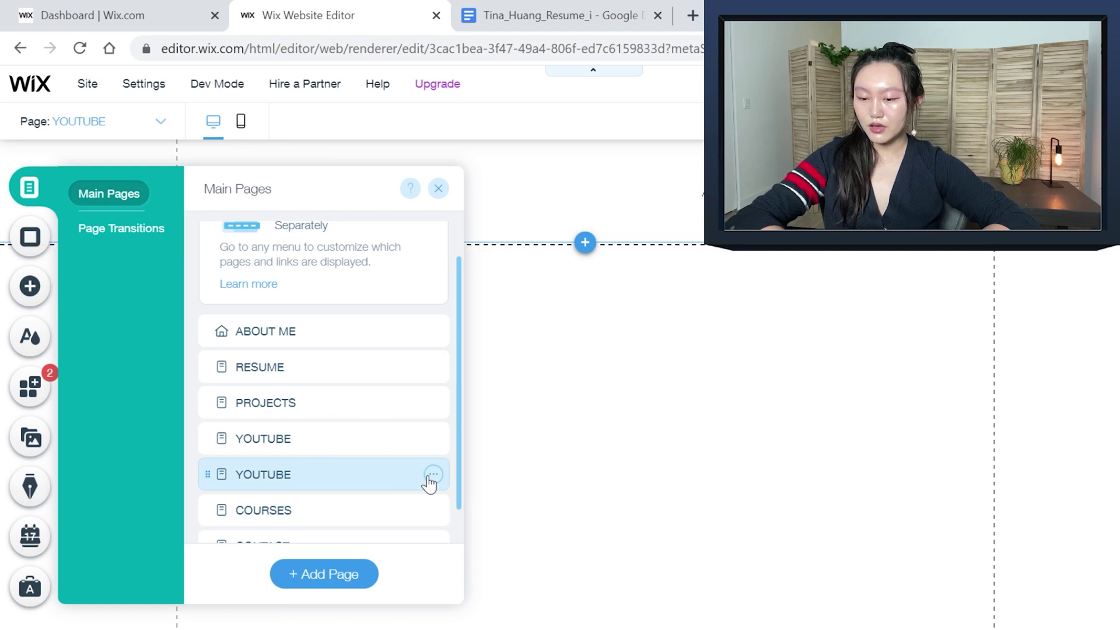
left_click(432, 475)
left_click(468, 477)
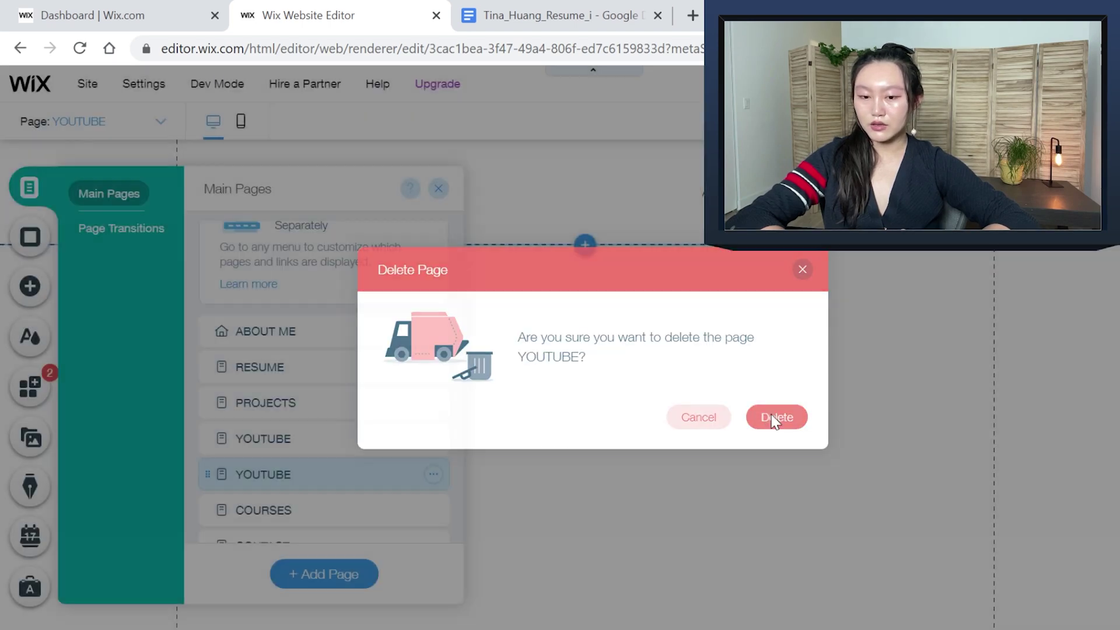
left_click(779, 416)
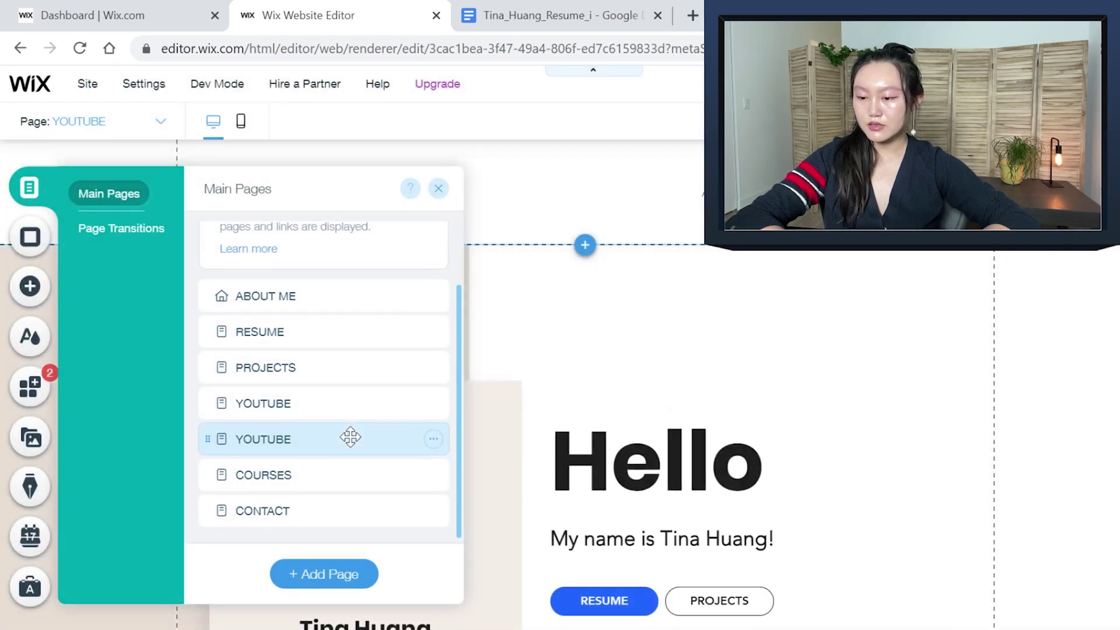
Delete the COURSES page from the site
left_click(433, 475)
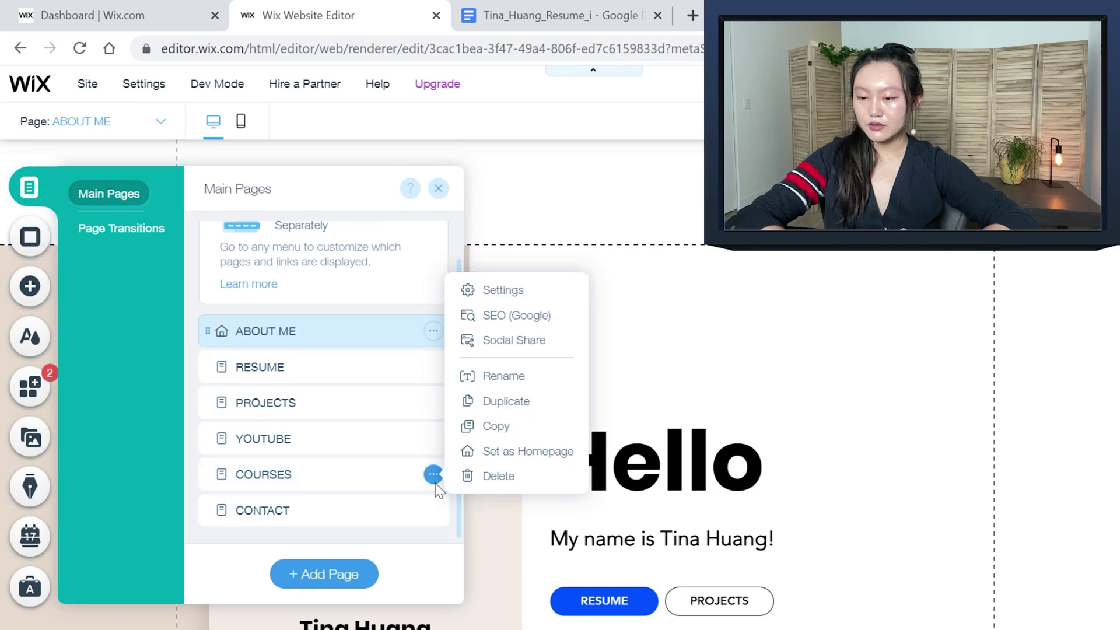
left_click(478, 477)
left_click(776, 415)
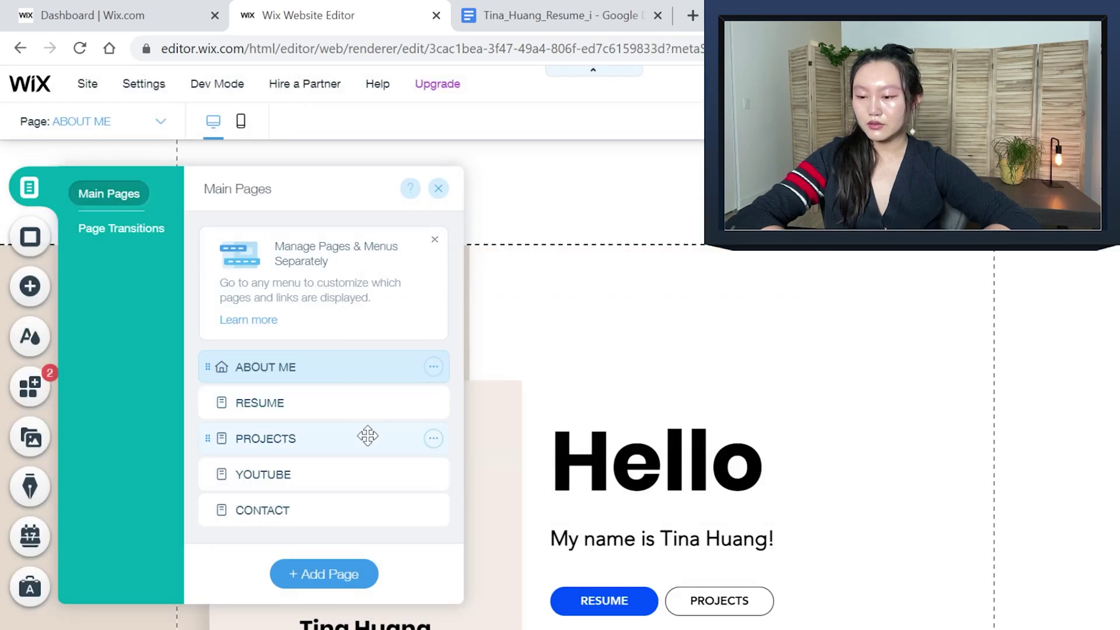
Duplicate the new YOUTUBE page
left_click(380, 473)
left_click(433, 474)
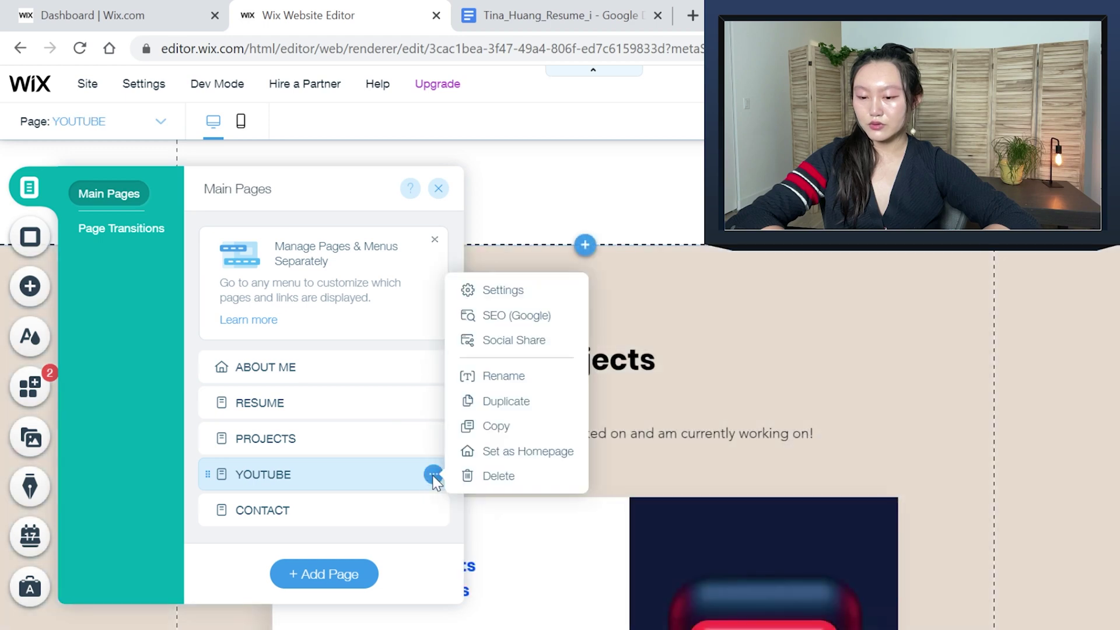
left_click(368, 471)
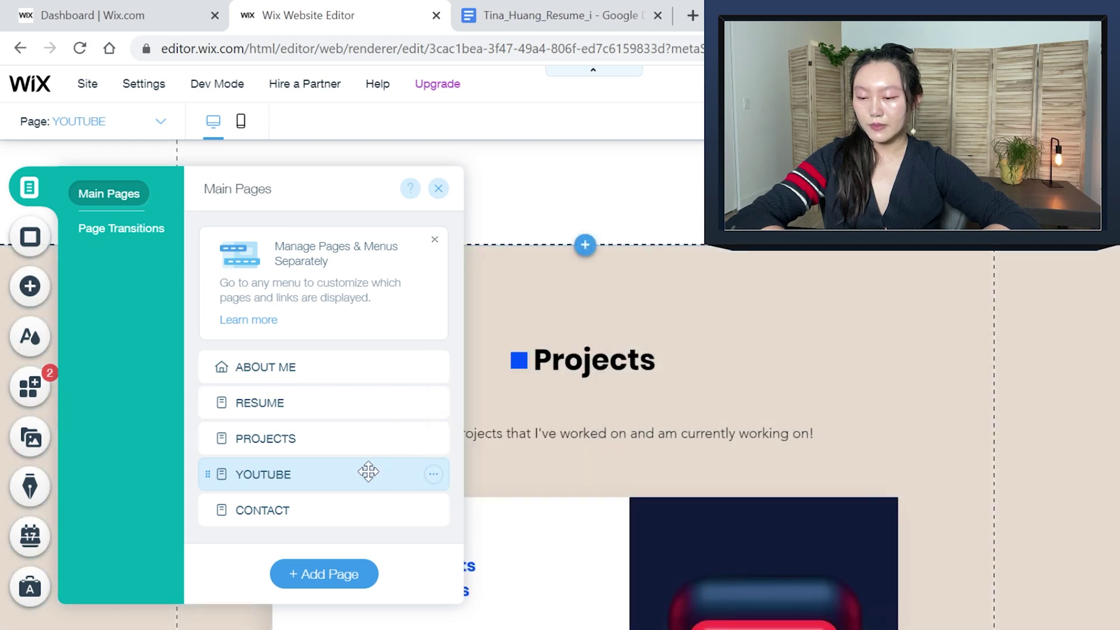
left_click(433, 474)
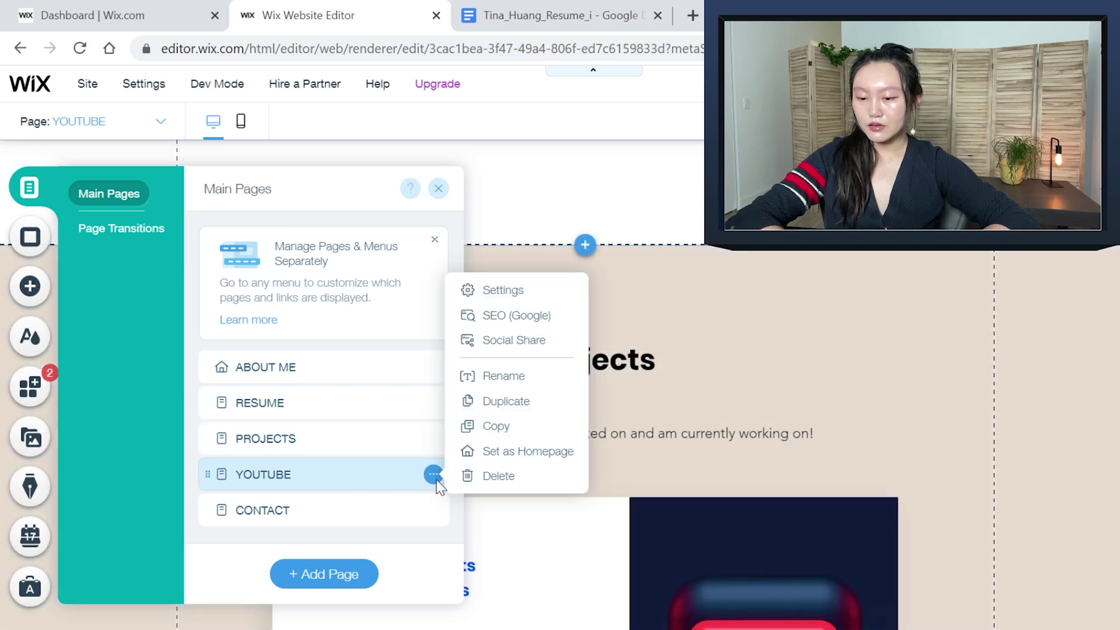
left_click(495, 401)
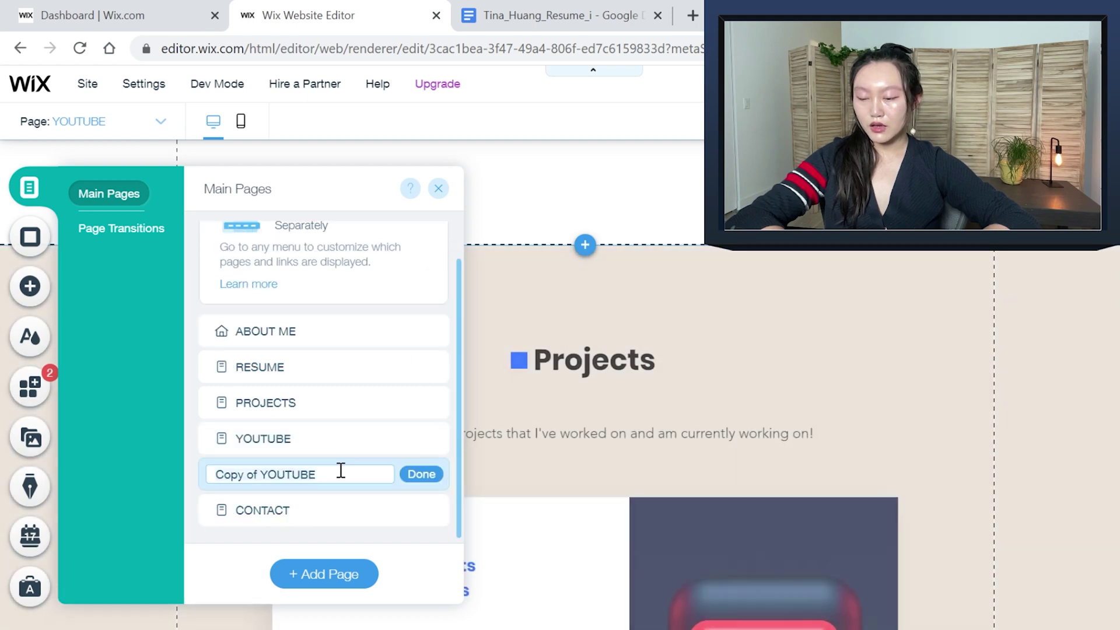